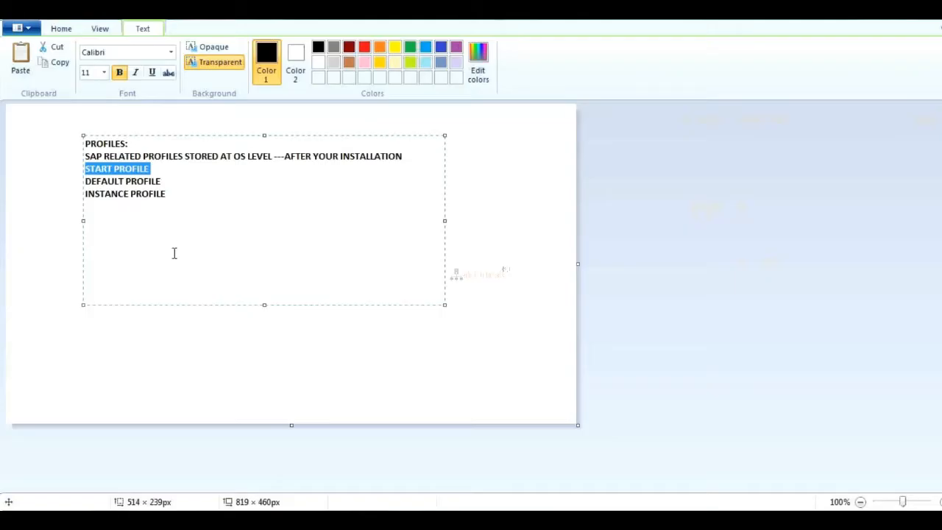
Highlight the START PROFILE, DEFAULT PROFILE and INSTANCE PROFILE lines one after another in the text box.
{"action": "left_click", "coordinate": [125, 169]}
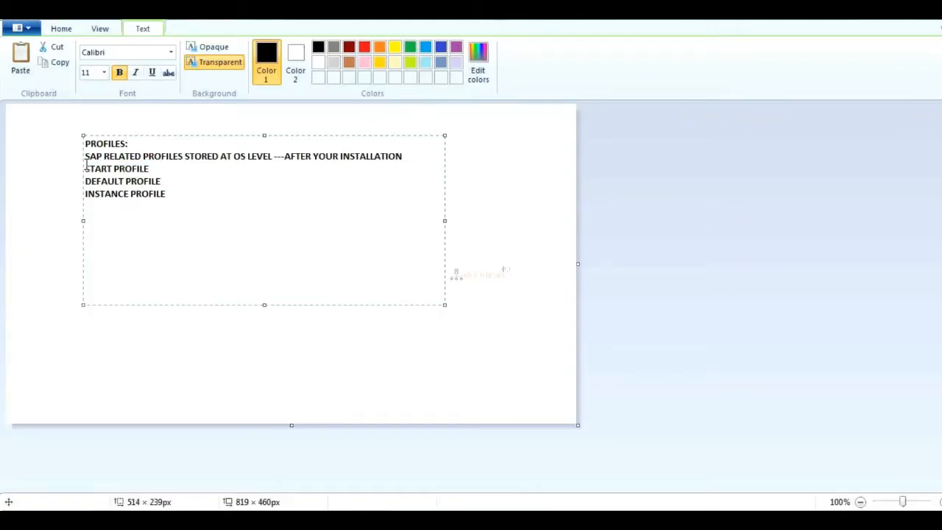
{"action": "left_click_drag", "start_coordinate": [85, 168], "coordinate": [149, 167]}
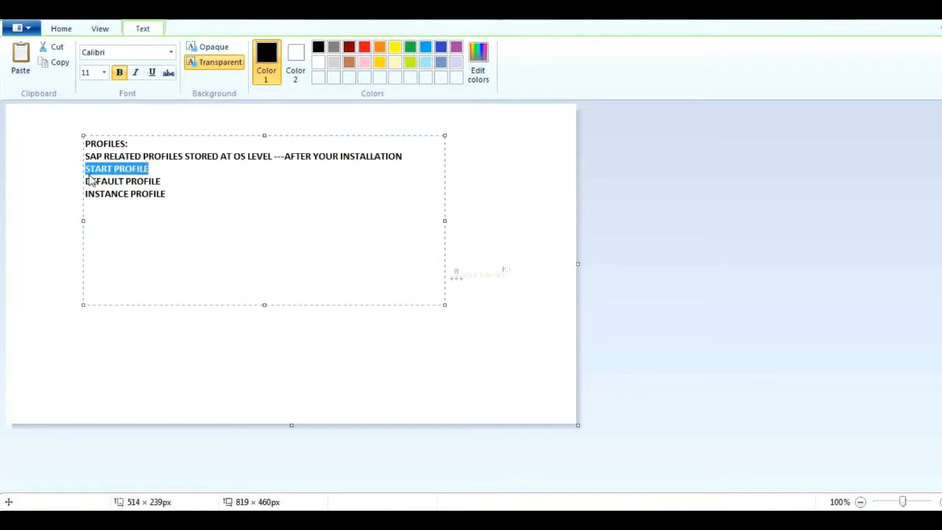
{"action": "left_click_drag", "start_coordinate": [86, 181], "coordinate": [162, 181]}
{"action": "left_click_drag", "start_coordinate": [86, 194], "coordinate": [160, 194]}
{"action": "left_click", "coordinate": [174, 193]}
{"action": "key", "text": "Return"}
{"action": "key", "text": "Return"}
{"action": "type", "text": "SDI"}
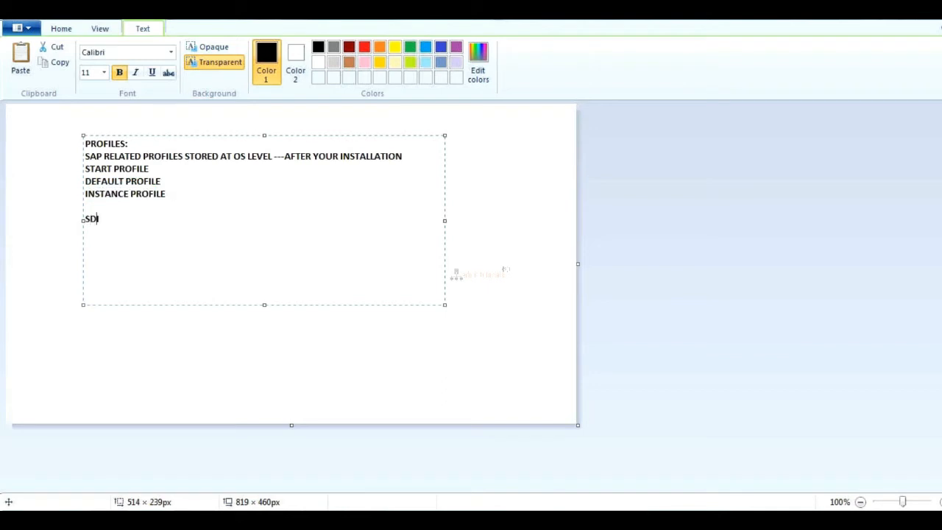
{"action": "key", "text": "BackSpace"}
{"action": "key", "text": "BackSpace"}
{"action": "key", "text": "BackSpace"}
{"action": "key", "text": "BackSpace"}
{"action": "key", "text": "BackSpace"}
Switch to the server's Windows Explorer and open NW_7.0_Presentation_ inside the SAP GUI 730 folder on New Volume (F:).
{"action": "key", "text": "alt+Tab"}
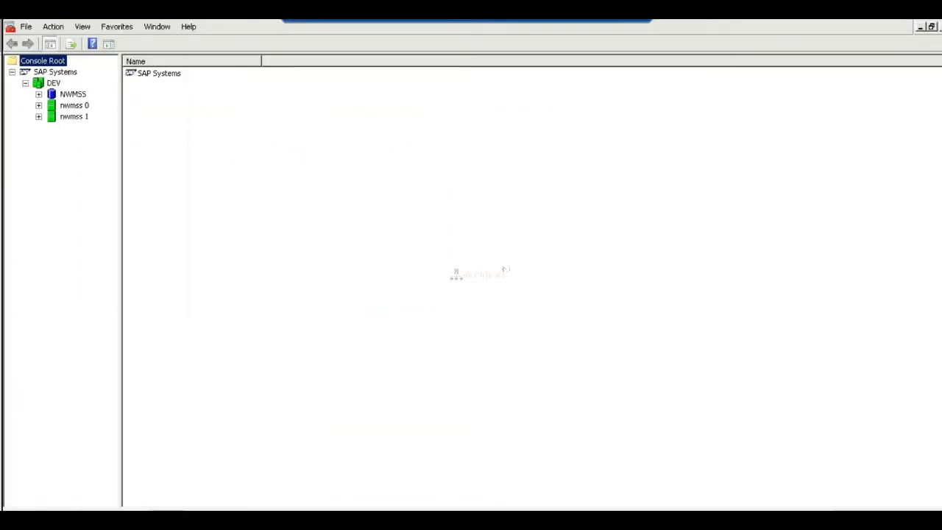
{"action": "key", "text": "alt+Tab"}
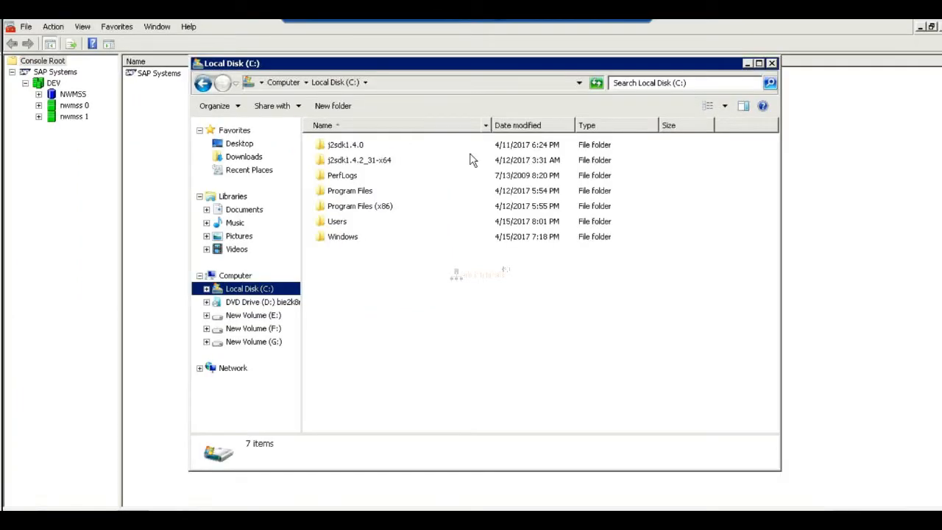
{"action": "left_click", "coordinate": [254, 330]}
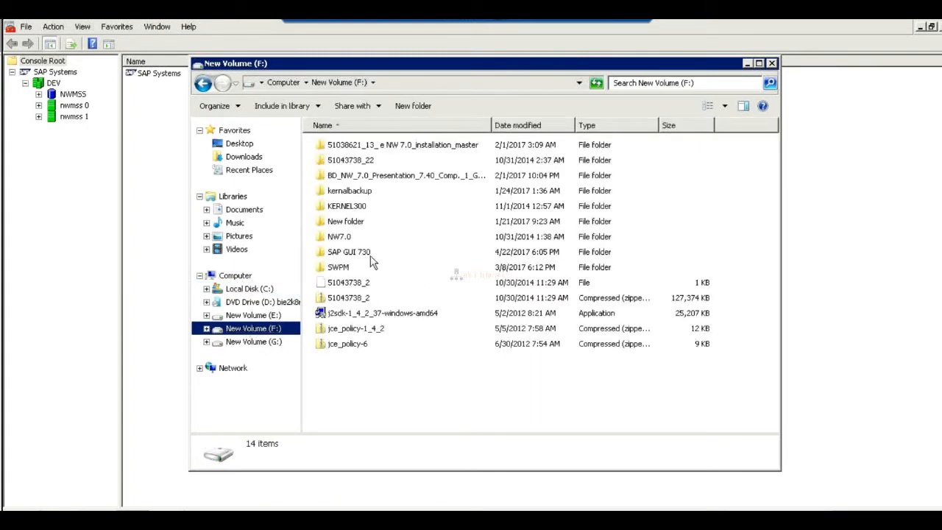
{"action": "left_click", "coordinate": [352, 255]}
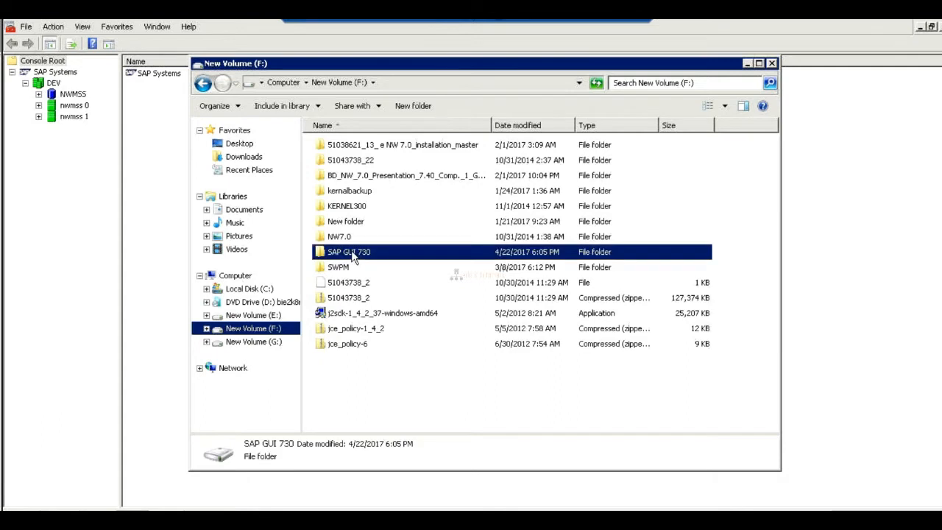
{"action": "double_click", "coordinate": [352, 254]}
{"action": "left_click", "coordinate": [364, 147]}
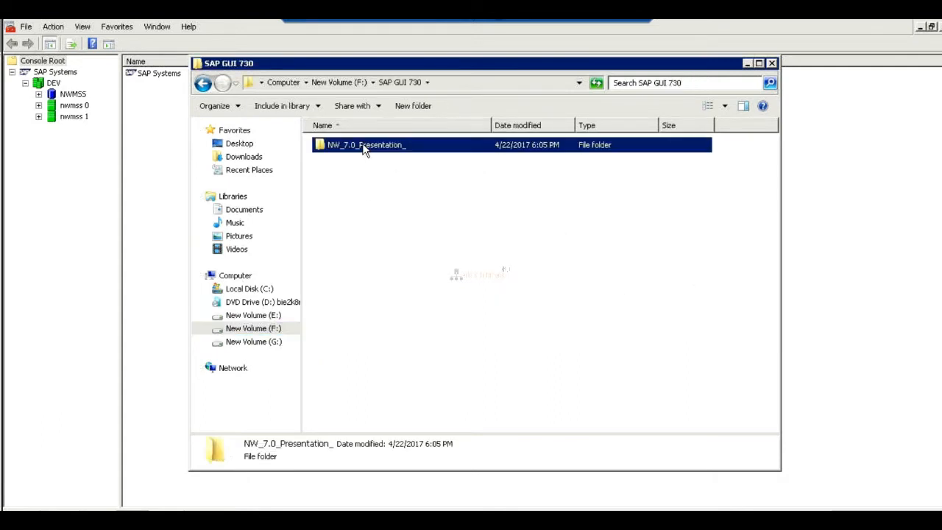
{"action": "double_click", "coordinate": [363, 147]}
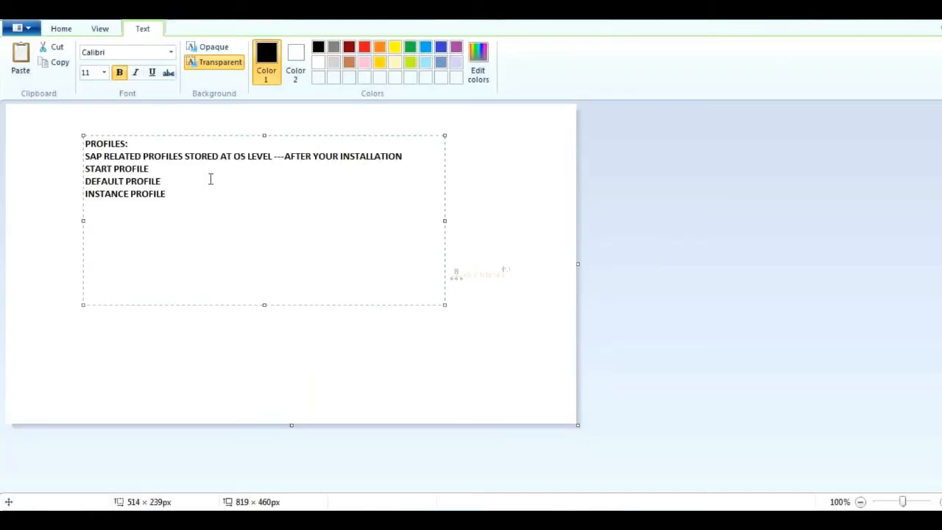
Highlight the three profile names in the Paint notes, then check the GoToMeeting window and return to the notes.
{"action": "left_click_drag", "start_coordinate": [86, 169], "coordinate": [169, 194]}
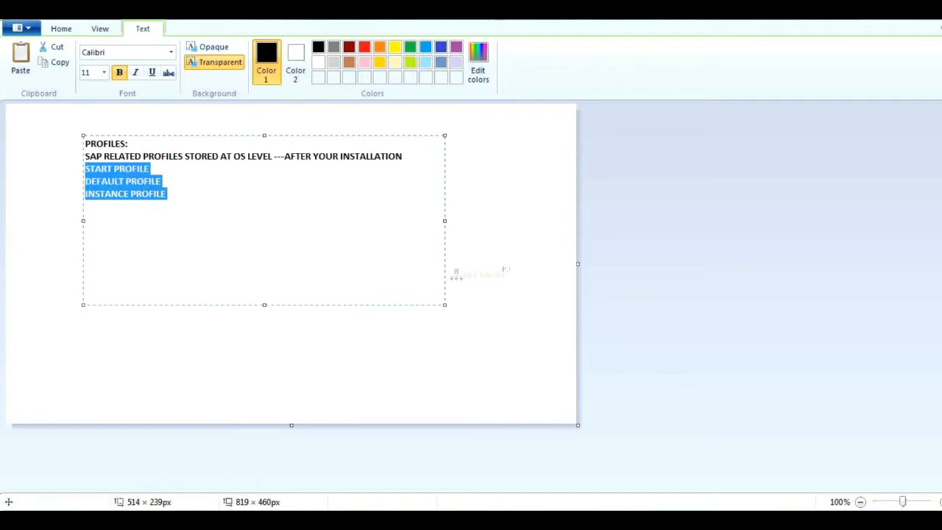
{"action": "mouse_move", "coordinate": [236, 519]}
{"action": "left_click", "coordinate": [237, 520]}
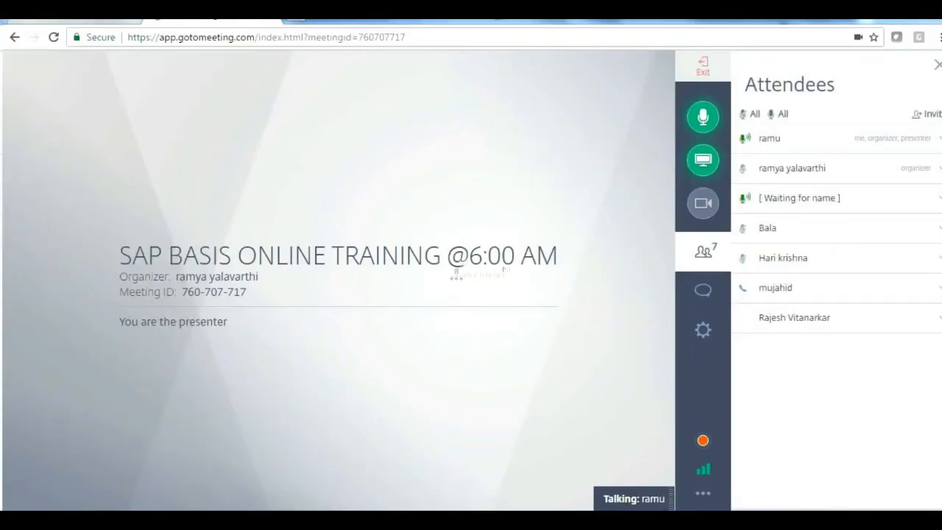
{"action": "left_click", "coordinate": [237, 520]}
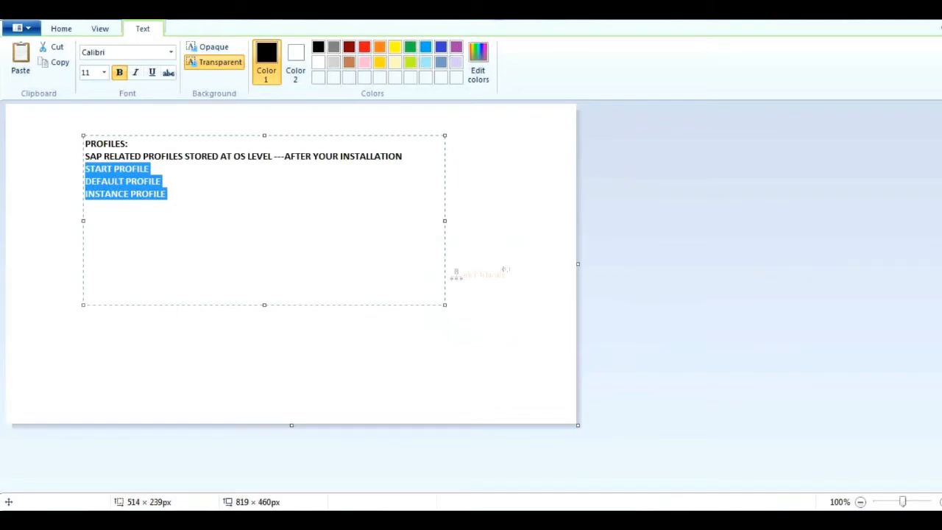
In the server's Explorer window, look through PRES1, Screen_Reader_Extension and Setup, and return to the root of New Volume (F:).
{"action": "left_click", "coordinate": [357, 519]}
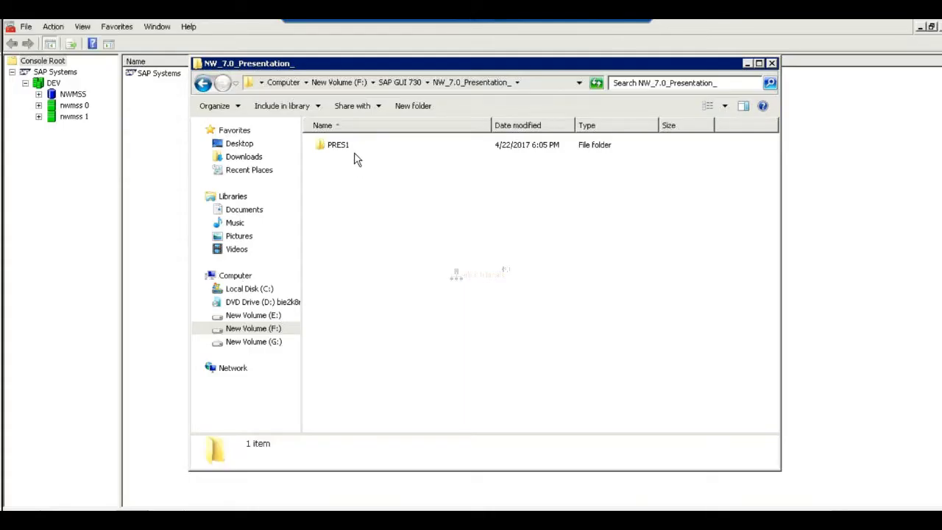
{"action": "double_click", "coordinate": [327, 146]}
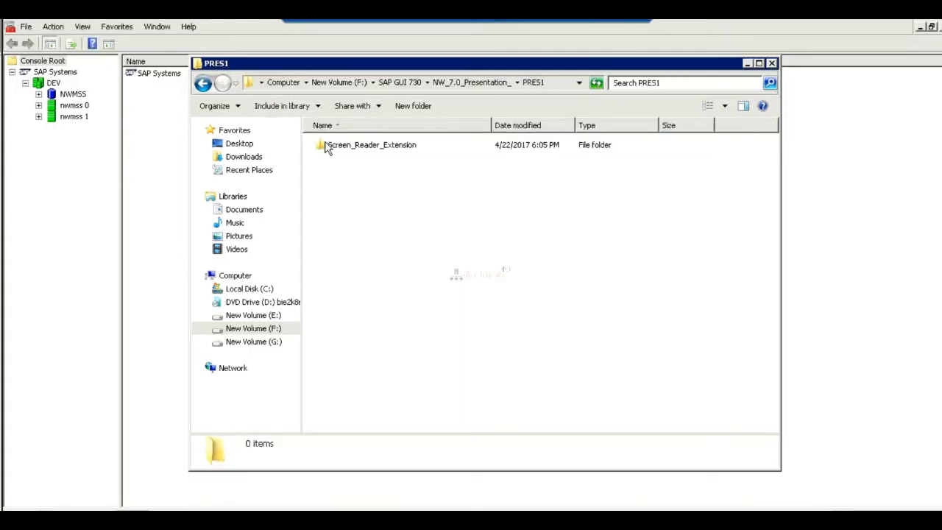
{"action": "double_click", "coordinate": [343, 153]}
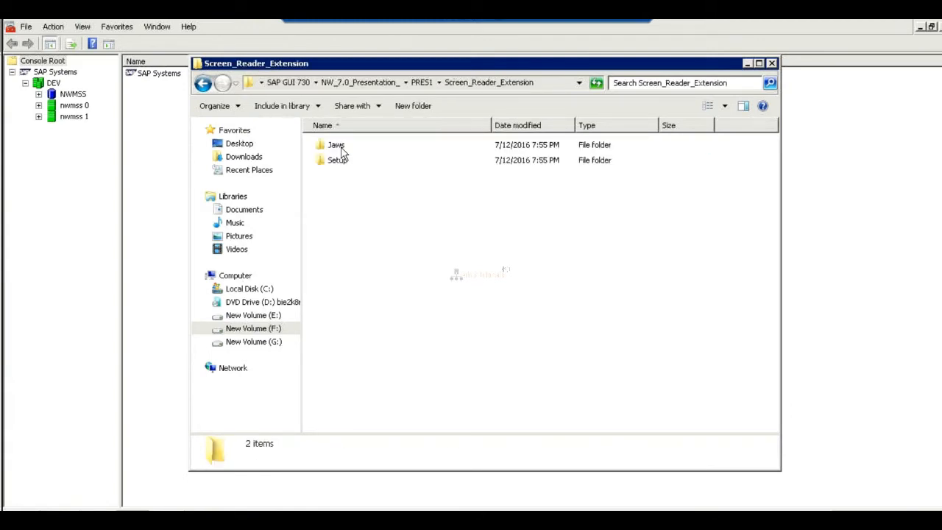
{"action": "double_click", "coordinate": [338, 160]}
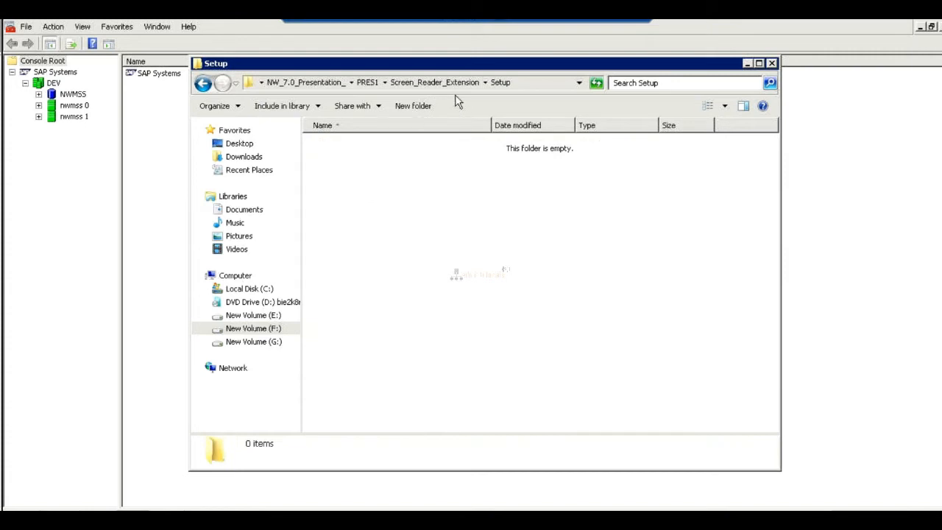
{"action": "left_click", "coordinate": [300, 84]}
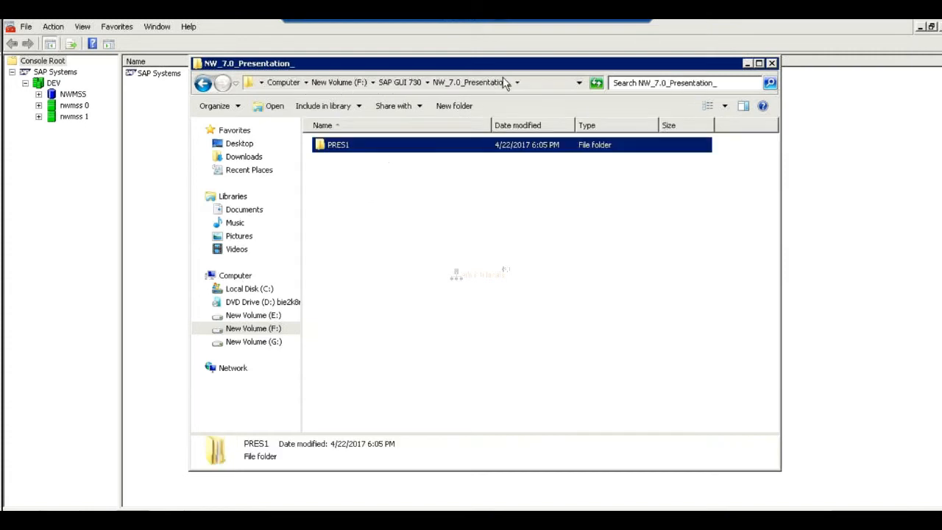
{"action": "left_click", "coordinate": [401, 85]}
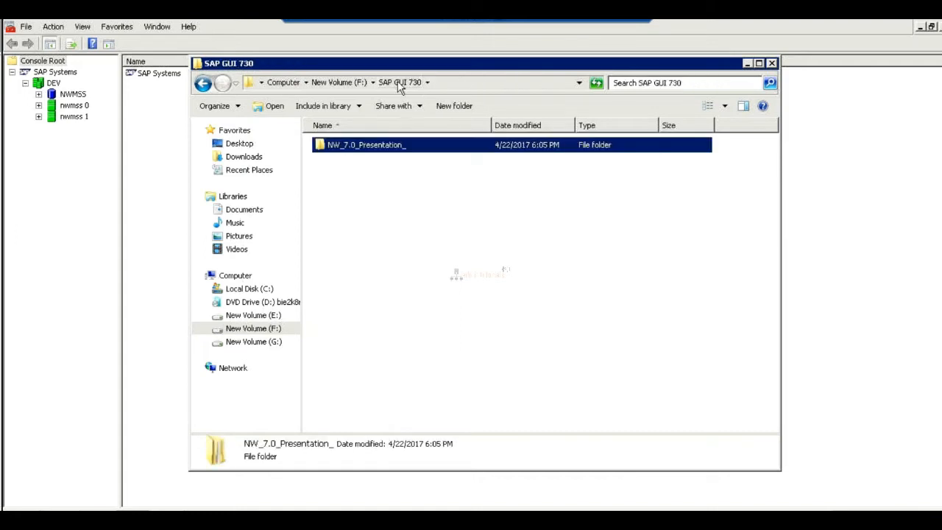
{"action": "left_click", "coordinate": [360, 83]}
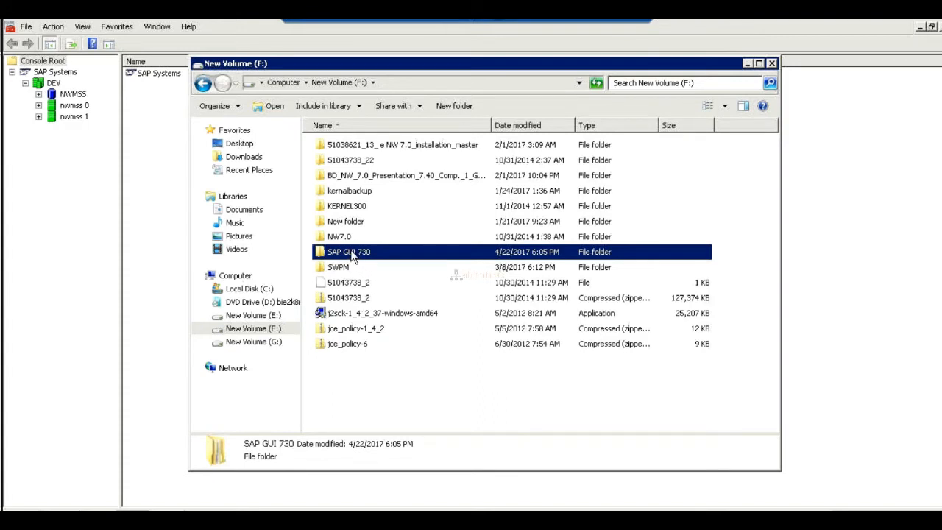
Browse from SAP GUI 730 through NW_7.0_Presentation_, PRES1, Screen_Reader_Extension, Jaws and Settings to examine the enu folder.
{"action": "double_click", "coordinate": [352, 254]}
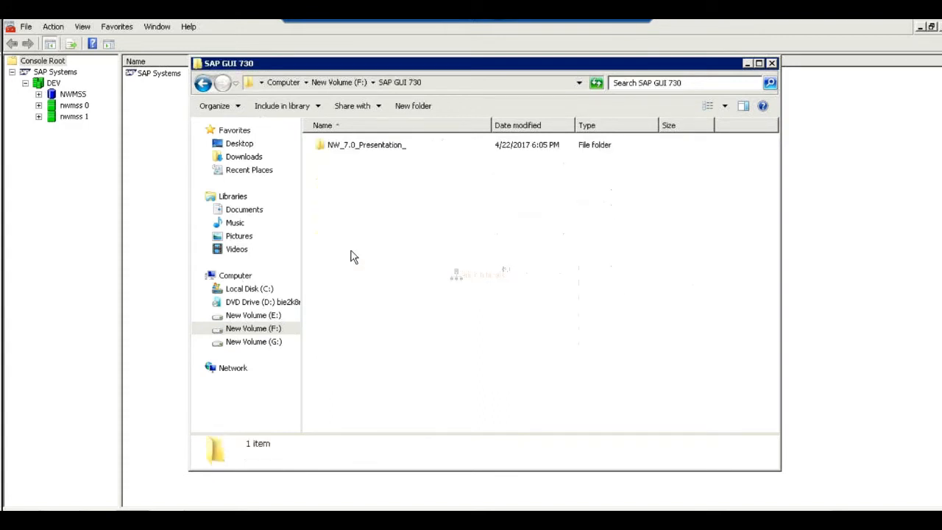
{"action": "left_click", "coordinate": [354, 148]}
{"action": "double_click", "coordinate": [354, 148]}
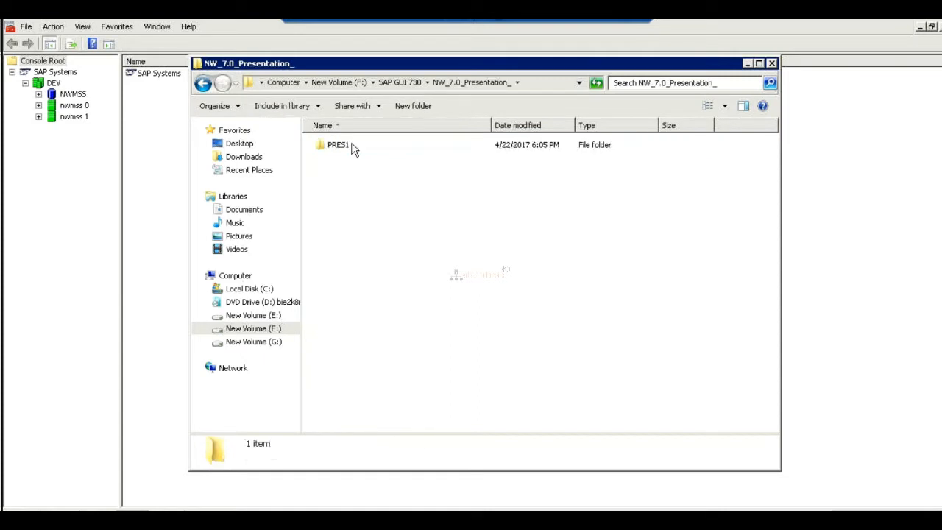
{"action": "double_click", "coordinate": [349, 149]}
{"action": "left_click", "coordinate": [350, 147]}
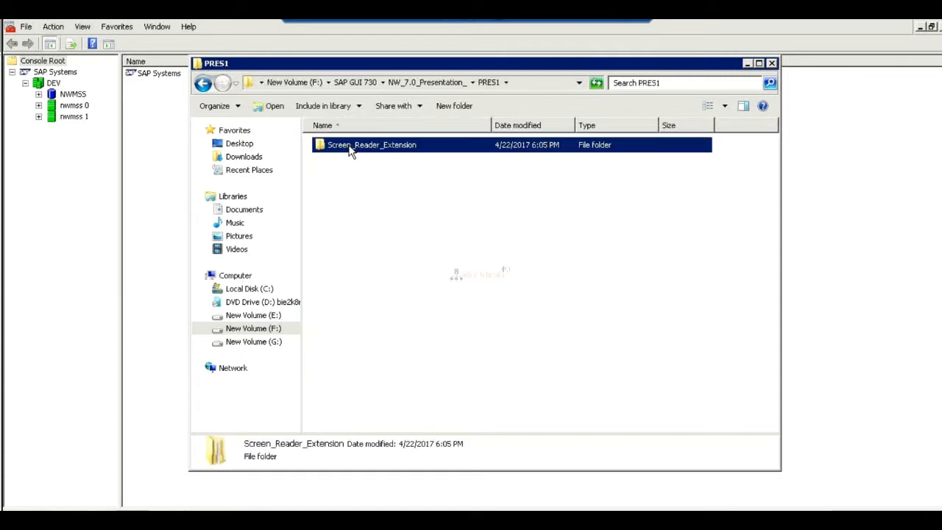
{"action": "double_click", "coordinate": [350, 147]}
{"action": "left_click", "coordinate": [349, 146]}
{"action": "double_click", "coordinate": [349, 146]}
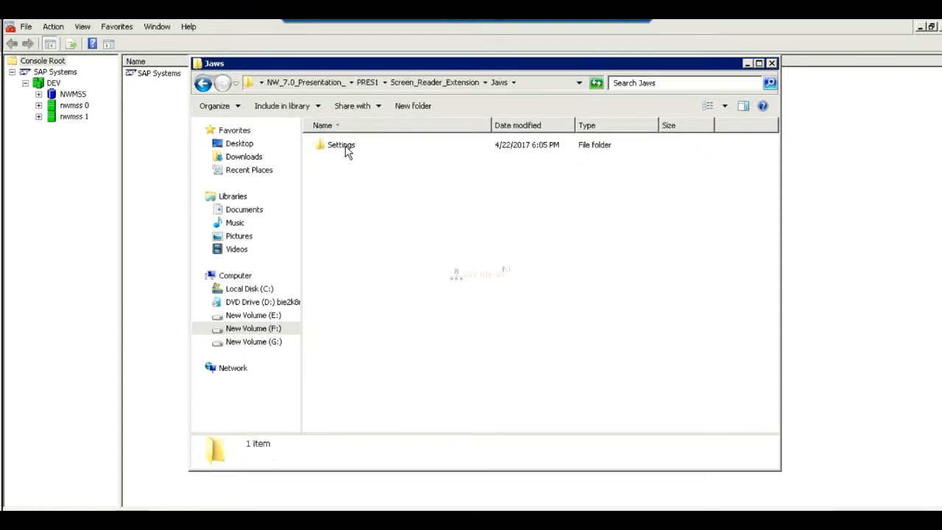
{"action": "double_click", "coordinate": [347, 147]}
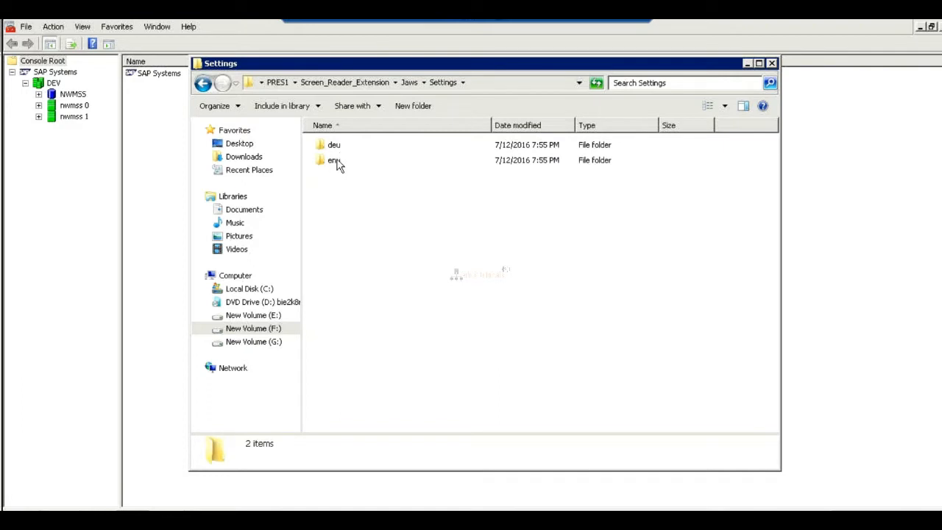
{"action": "double_click", "coordinate": [336, 161]}
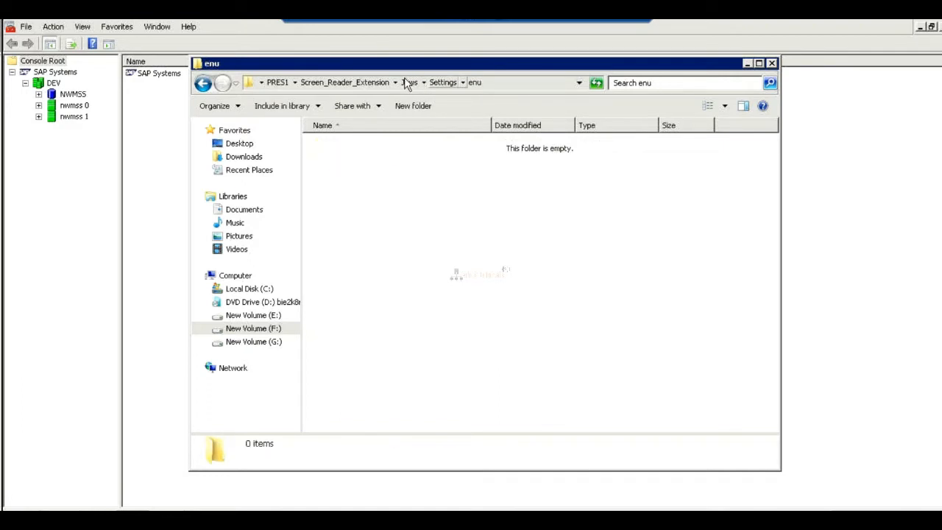
Go back to NW_7.0_Presentation_, reopen the Jaws folder, and check the Setup folder under Screen_Reader_Extension.
{"action": "left_click", "coordinate": [355, 83]}
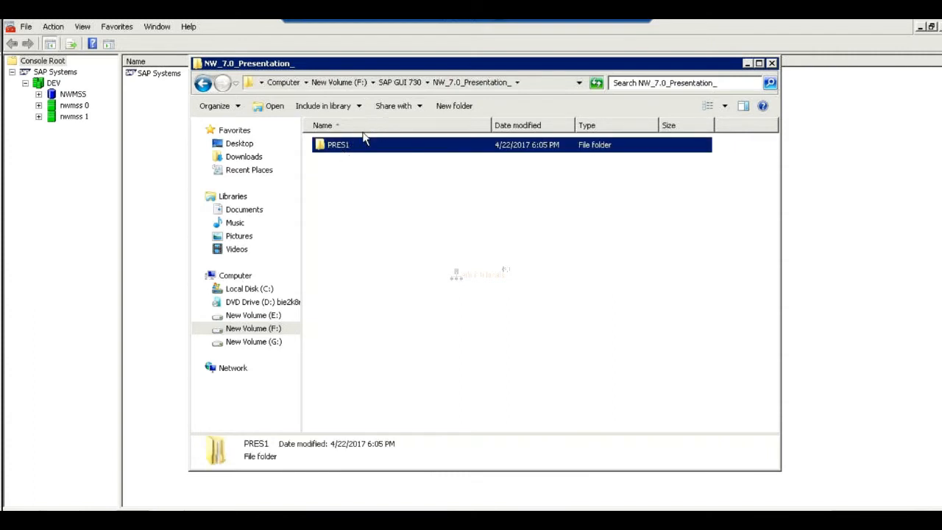
{"action": "double_click", "coordinate": [338, 149]}
{"action": "double_click", "coordinate": [338, 147]}
{"action": "key", "text": "Return"}
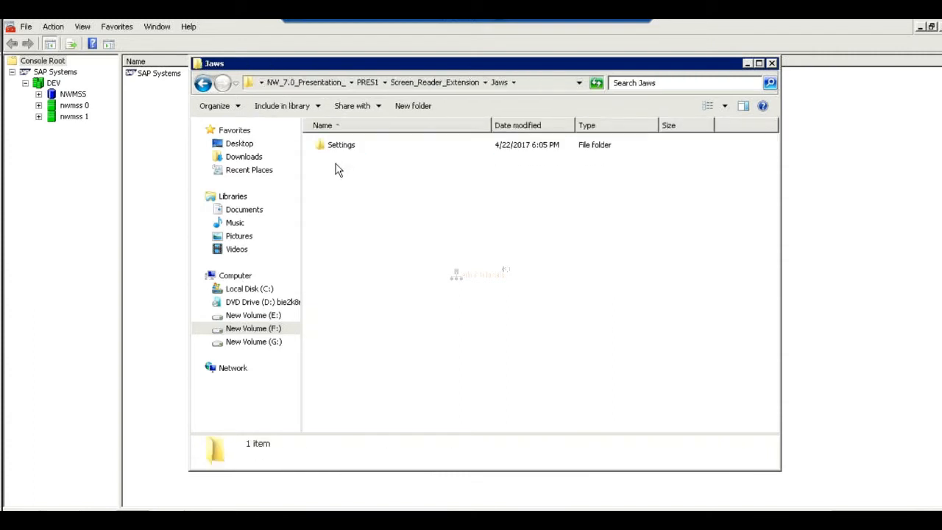
{"action": "left_click", "coordinate": [440, 83]}
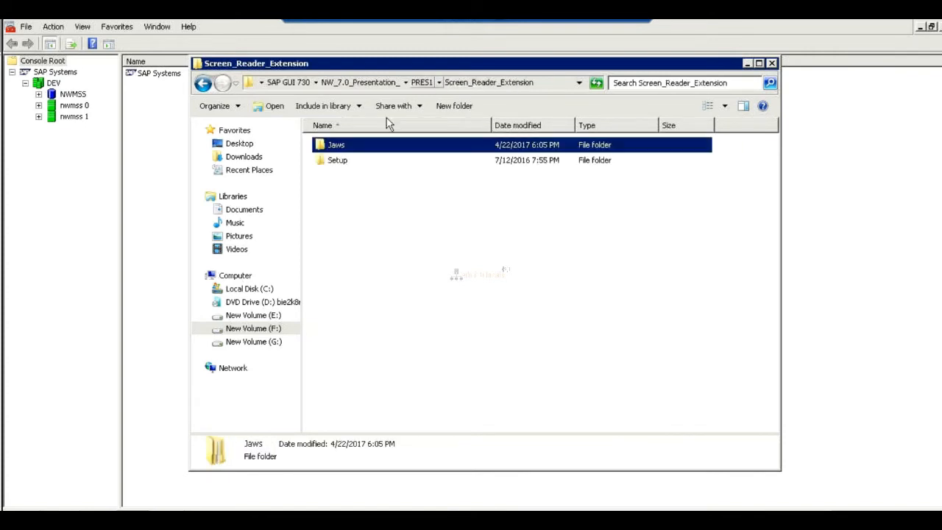
{"action": "double_click", "coordinate": [332, 161]}
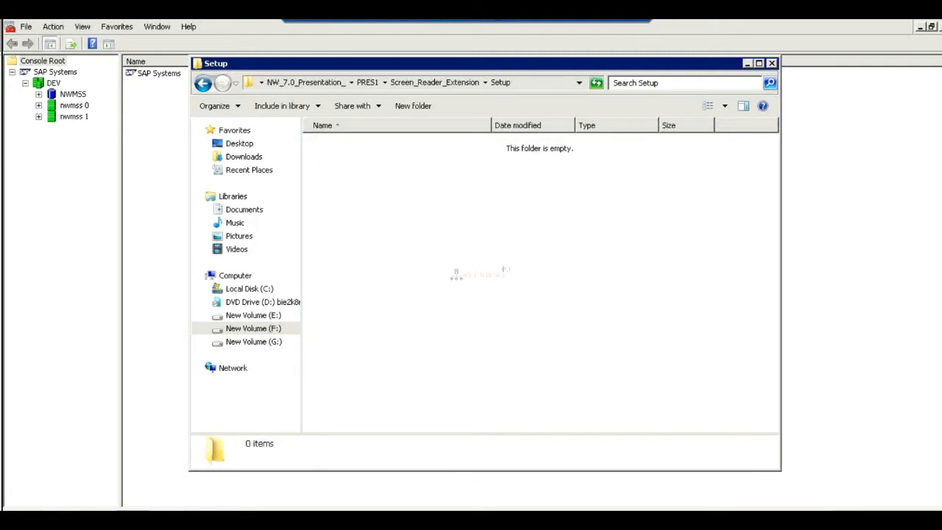
Open a second Windows Explorer window and navigate to the usr\sap folder on New Volume (E:).
{"action": "mouse_move", "coordinate": [135, 519]}
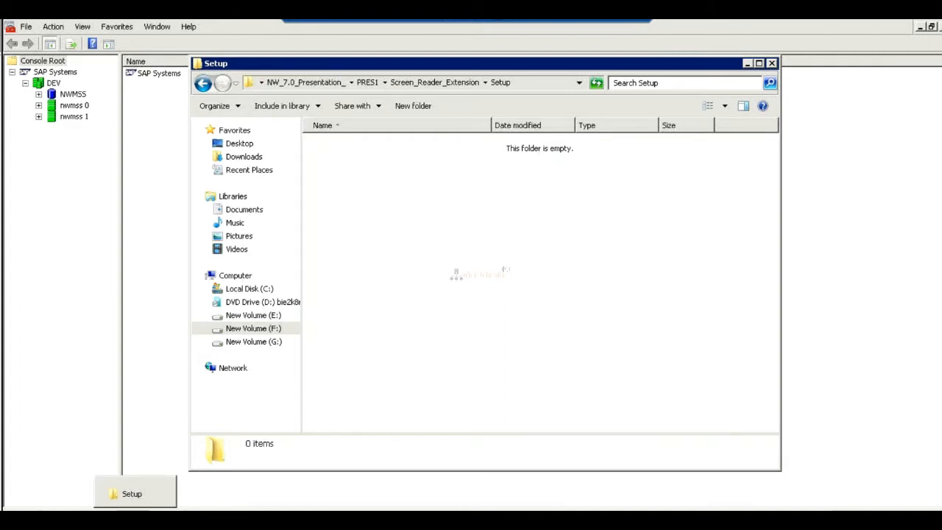
{"action": "right_click", "coordinate": [133, 519]}
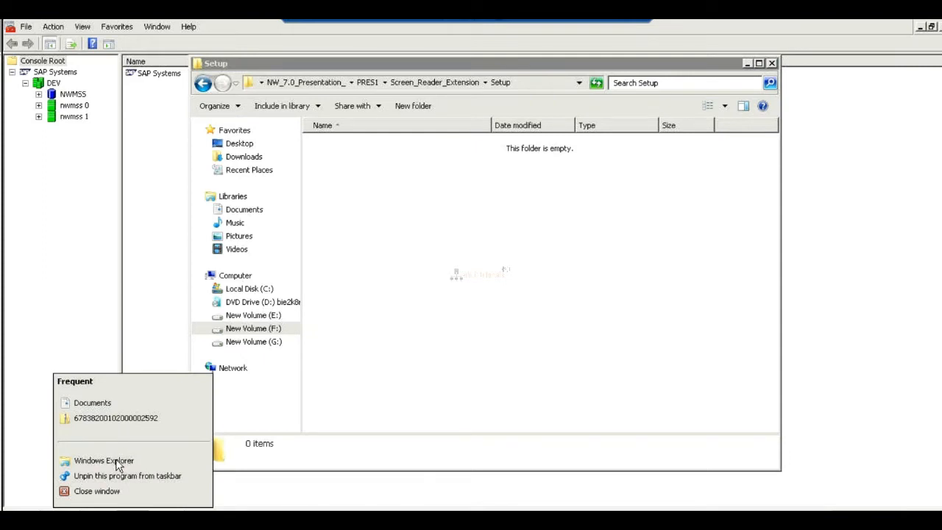
{"action": "left_click", "coordinate": [116, 461]}
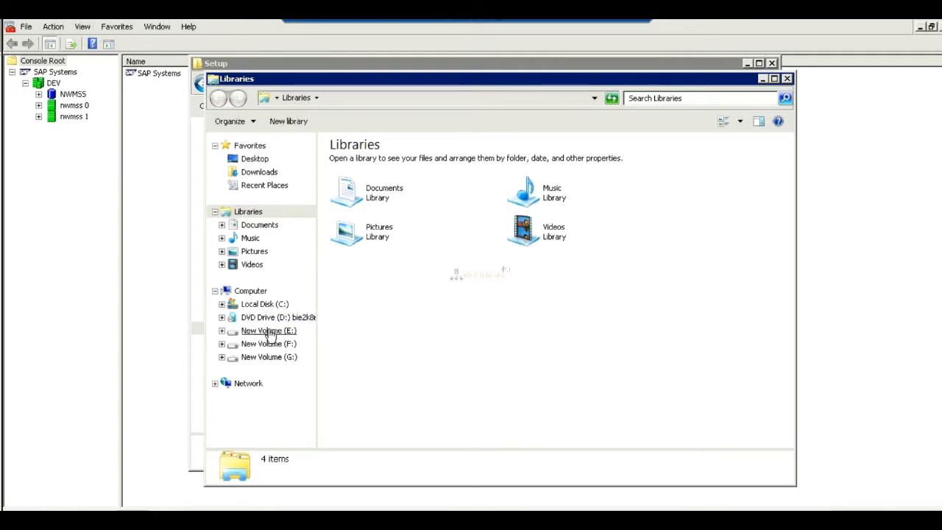
{"action": "left_click", "coordinate": [269, 332]}
{"action": "left_click", "coordinate": [269, 332]}
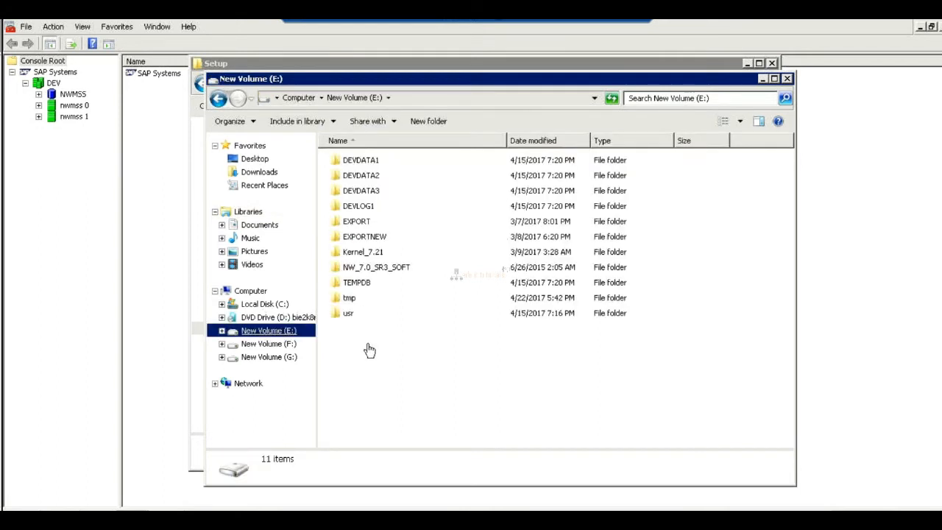
{"action": "left_click", "coordinate": [341, 315]}
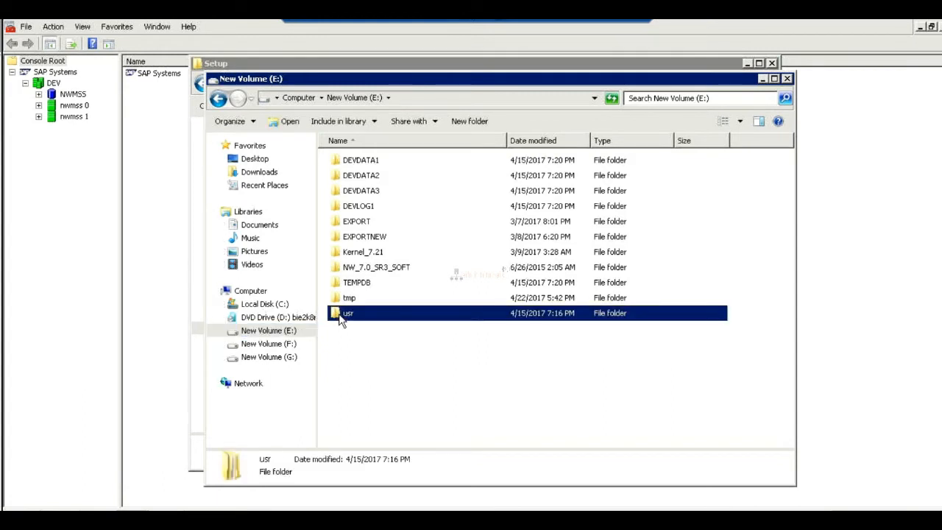
{"action": "double_click", "coordinate": [341, 317]}
{"action": "key", "text": "Down"}
{"action": "key", "text": "Return"}
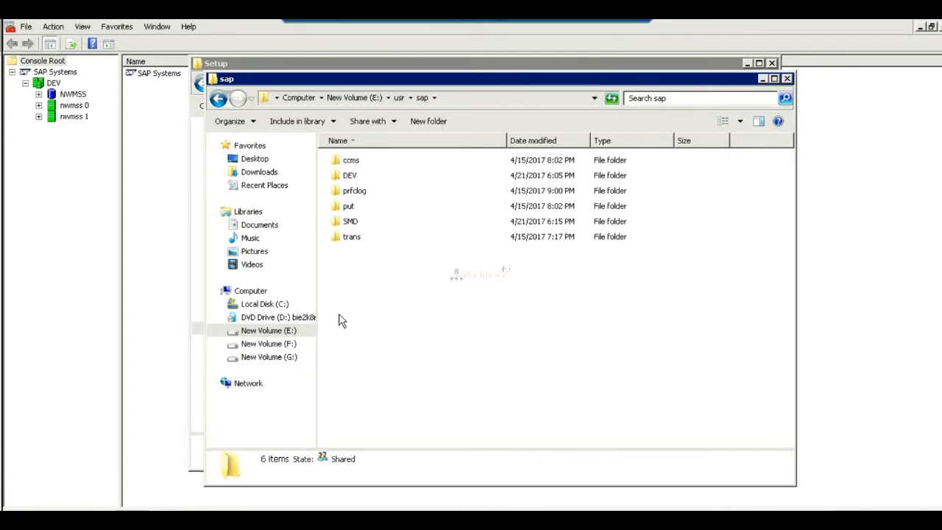
From the usr\sap folder, open DEV, SYS and the profile folder that holds the SAP profile files.
{"action": "key", "text": "d"}
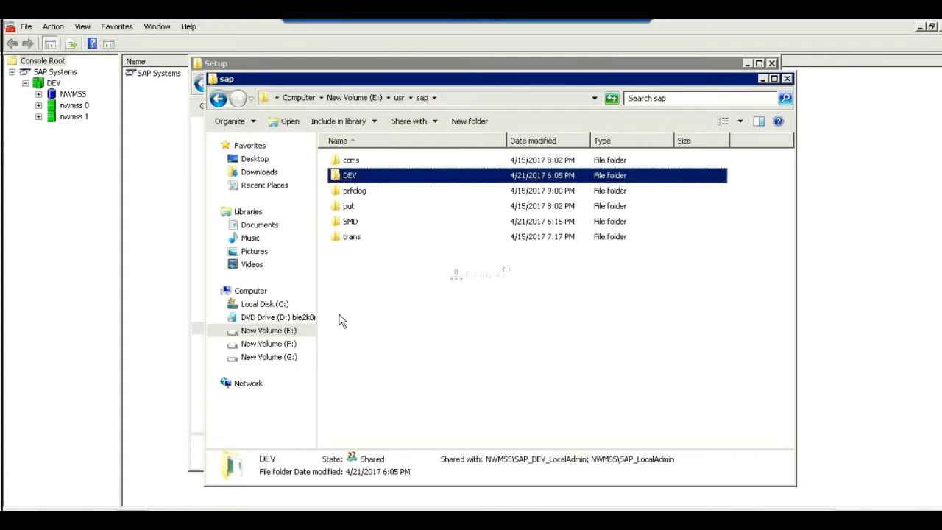
{"action": "key", "text": "Return"}
{"action": "key", "text": "Down"}
{"action": "key", "text": "Down"}
{"action": "key", "text": "Down"}
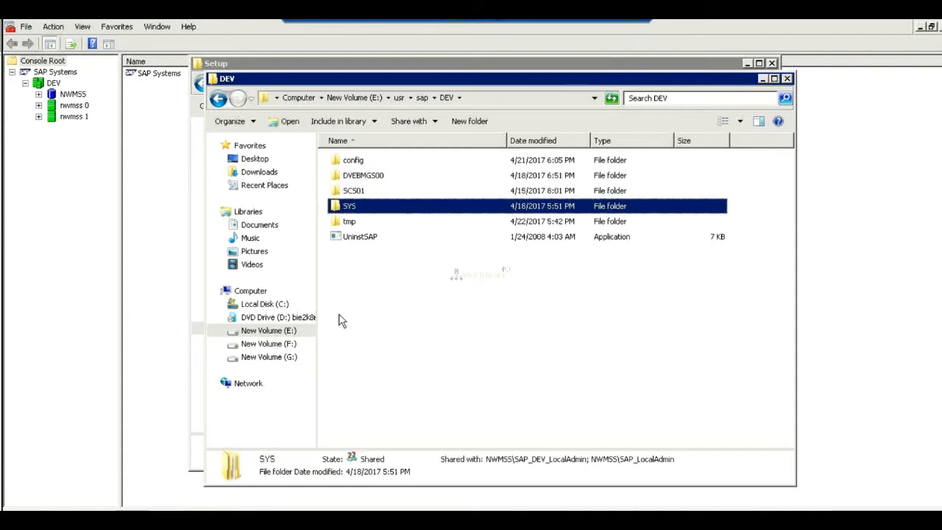
{"action": "key", "text": "Return"}
{"action": "key", "text": "Down"}
{"action": "key", "text": "Down"}
{"action": "key", "text": "Down"}
{"action": "key", "text": "Down"}
{"action": "key", "text": "Down"}
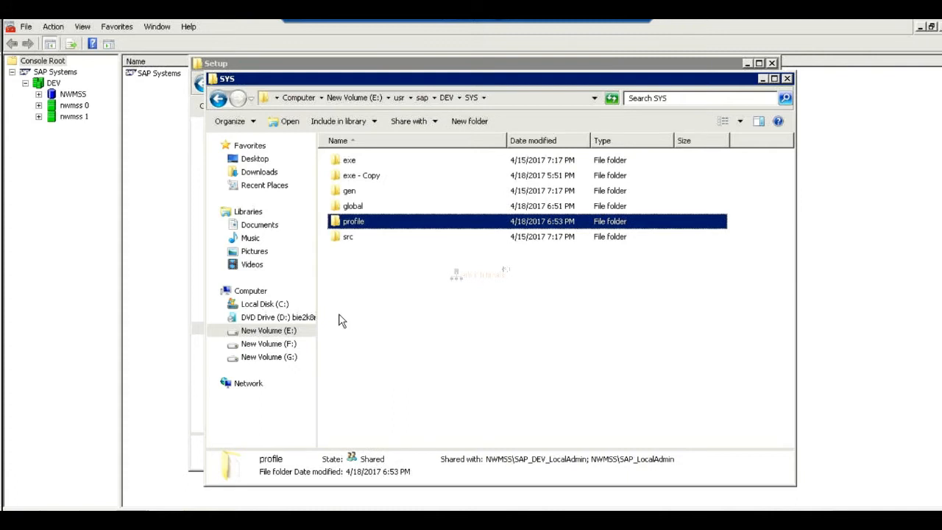
{"action": "key", "text": "Return"}
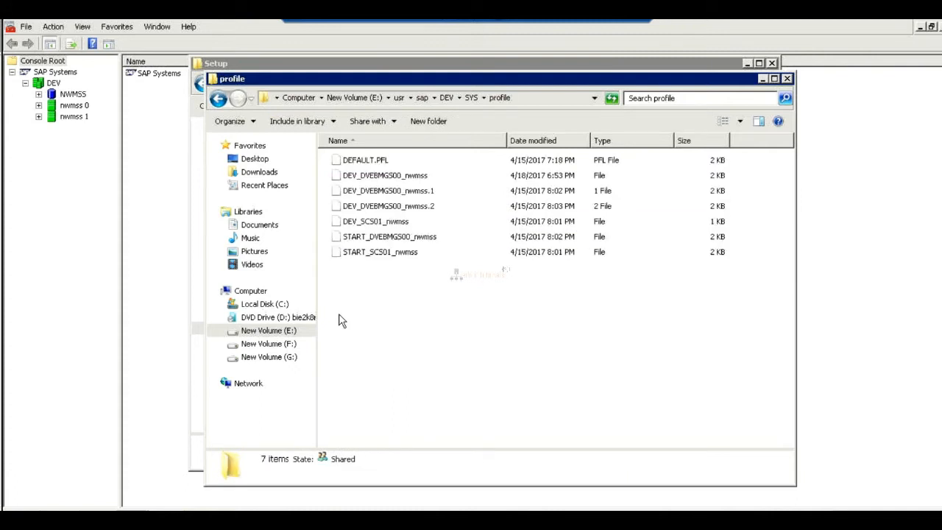
Select the START_DVEBMGS00_nwmss file, then switch to Paint and note START_<INSTANCENAME>_HOSTNAME beside START PROFILE.
{"action": "left_click", "coordinate": [407, 239]}
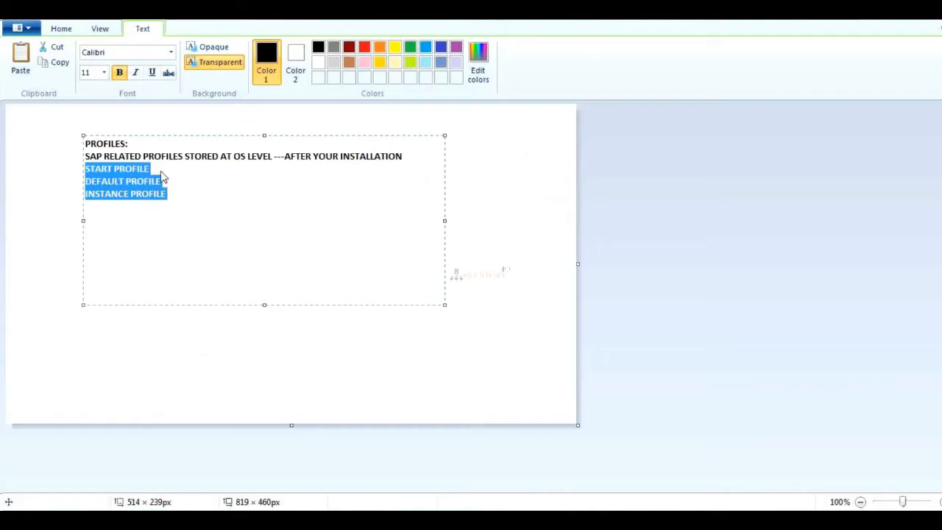
{"action": "left_click", "coordinate": [160, 169]}
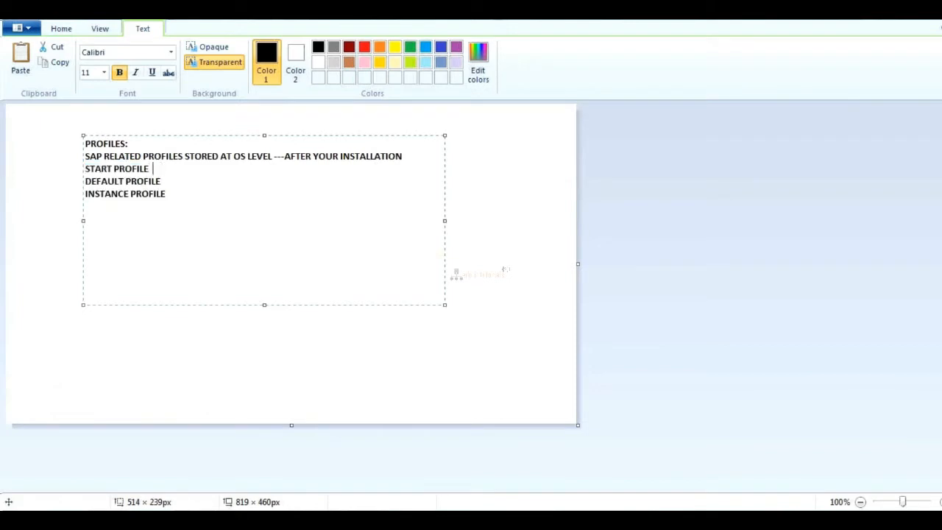
{"action": "type", "text": "STAR"}
{"action": "type", "text": "T_<INSTANCENAME>"}
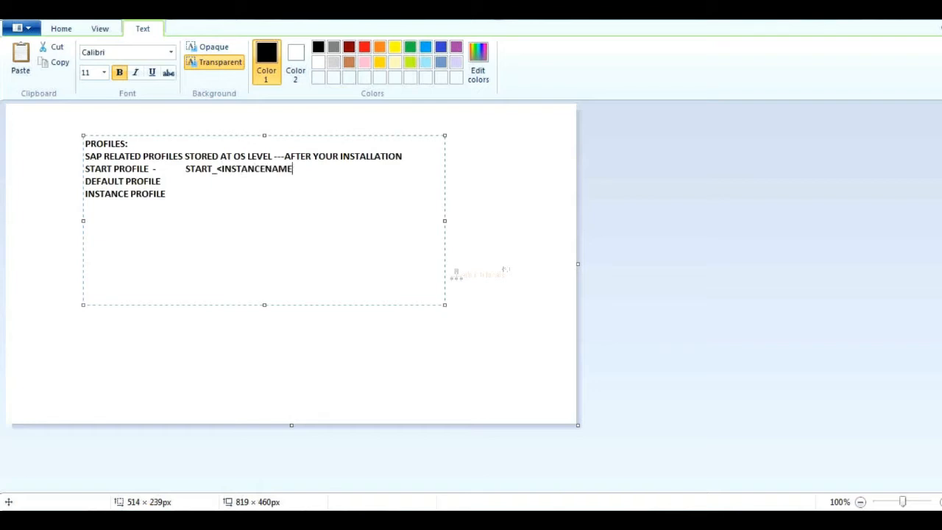
{"action": "type", "text": "_HOSTNAME DEFAULT PROFILE ------"}
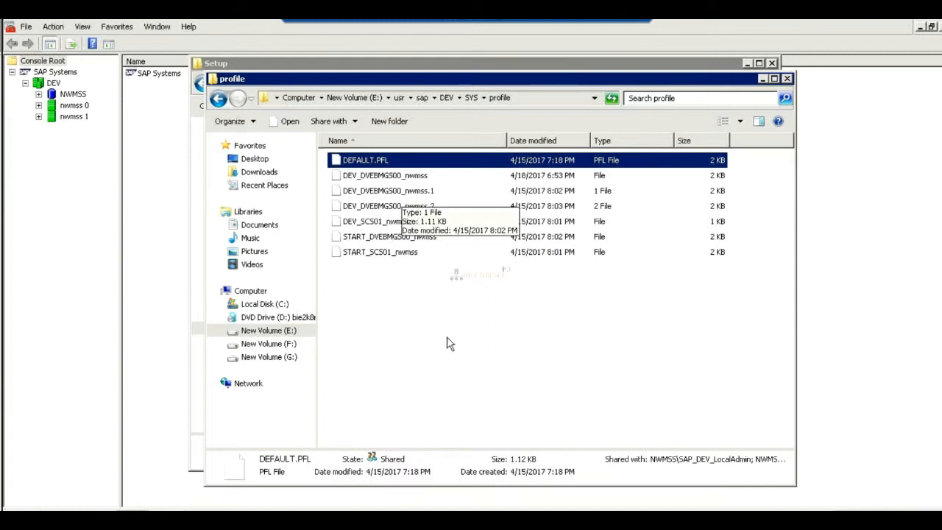
Check the DEFAULT.PFL file in the profile folder and write ------DEFAULT.PFL beside DEFAULT PROFILE in the Paint notes.
{"action": "left_click", "coordinate": [604, 21]}
{"action": "type", "text": "DEFAULT PROFILE  ------DEFA"}
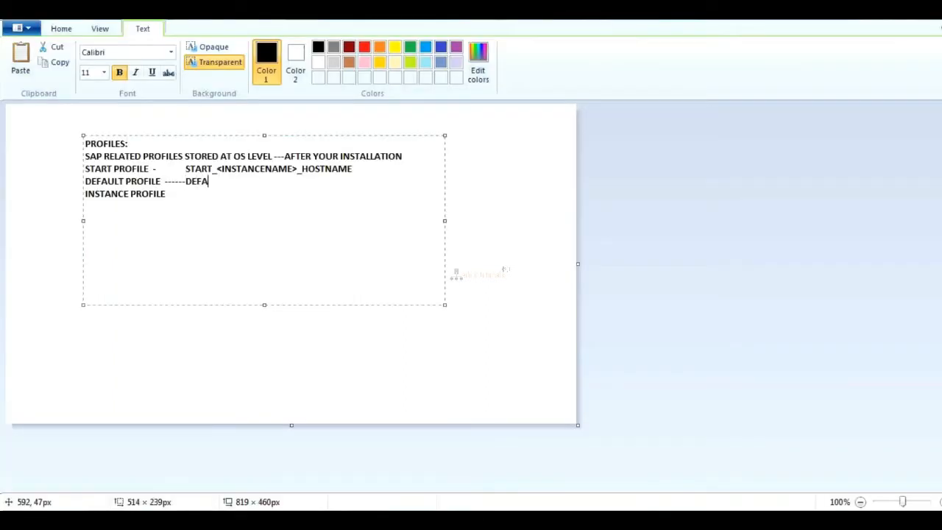
{"action": "type", "text": "T.PFL INSTANCE"}
{"action": "type", "text": " PROFILE  ---------"}
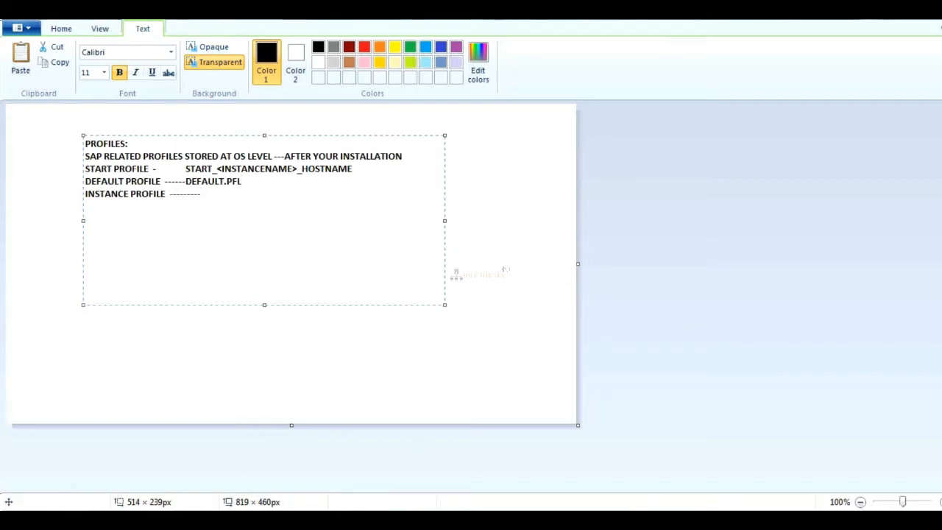
Select DEV_DVEBMGS00_nwmss in the profile folder and note ---------<SID>_<INSTANCE NAME>_HOSTNAME beside INSTANCE PROFILE in Paint.
{"action": "key", "text": "alt+Tab"}
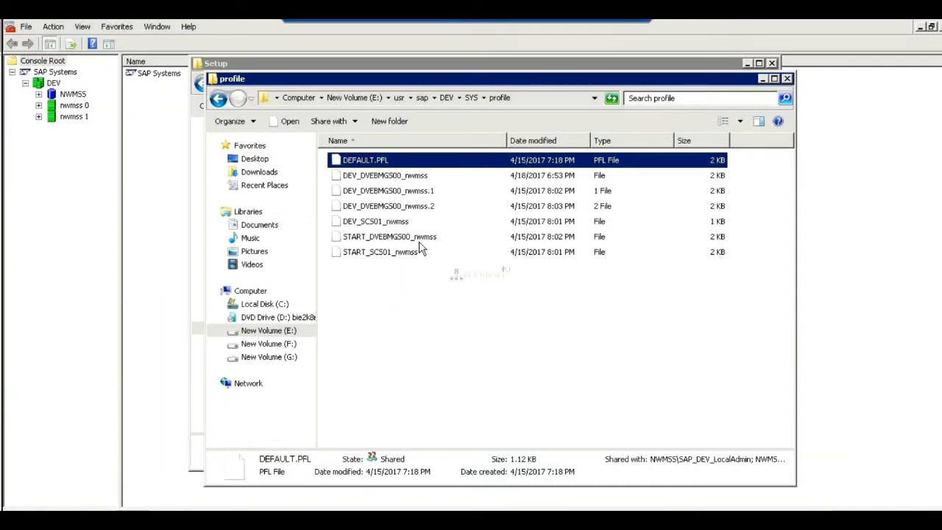
{"action": "left_click", "coordinate": [392, 180]}
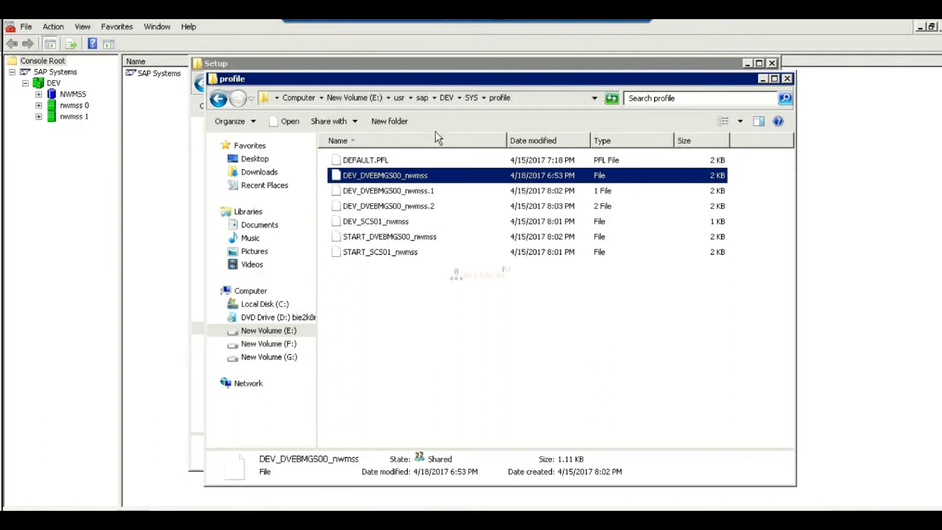
{"action": "left_click", "coordinate": [608, 20]}
{"action": "type", "text": "<SID"}
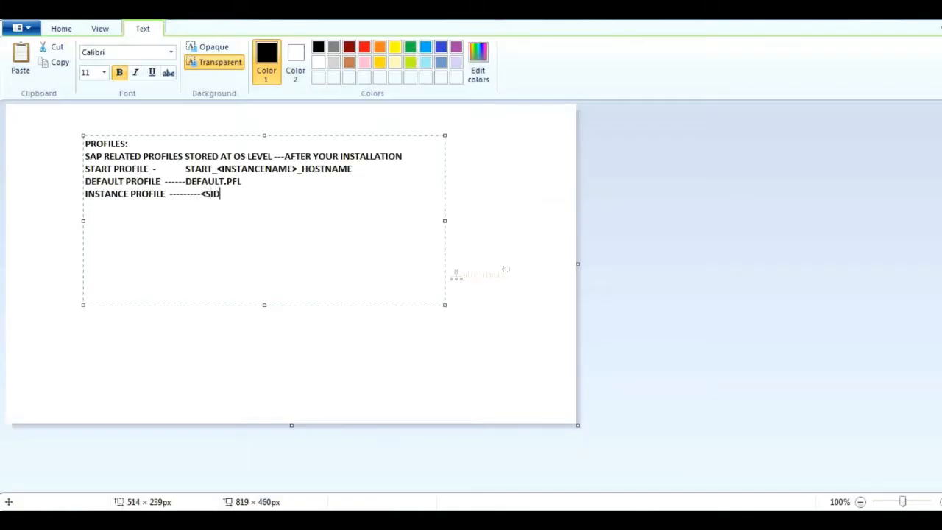
{"action": "type", "text": ">_<INSTANCE NAME>_HOSTNAME"}
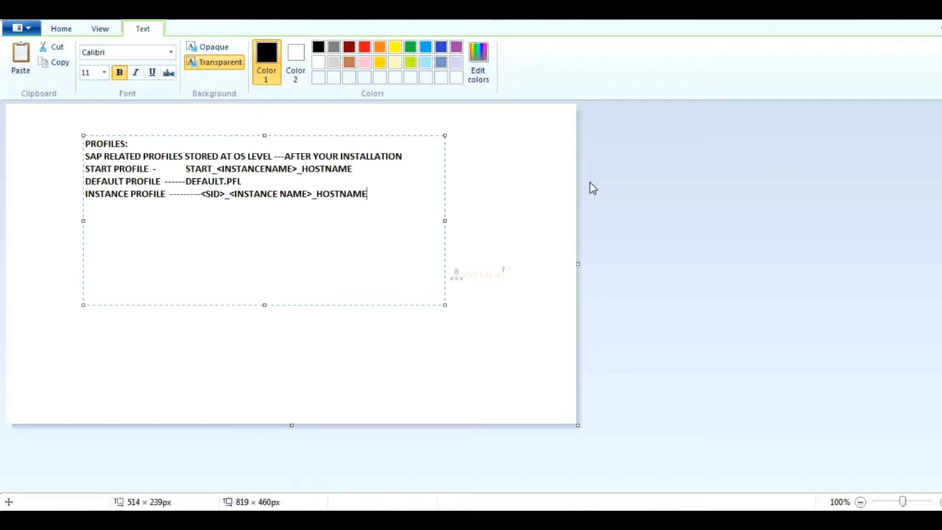
Switch to the Remote Desktop session and return the Setup folder's Explorer window to the root of New Volume (F:).
{"action": "mouse_move", "coordinate": [366, 520]}
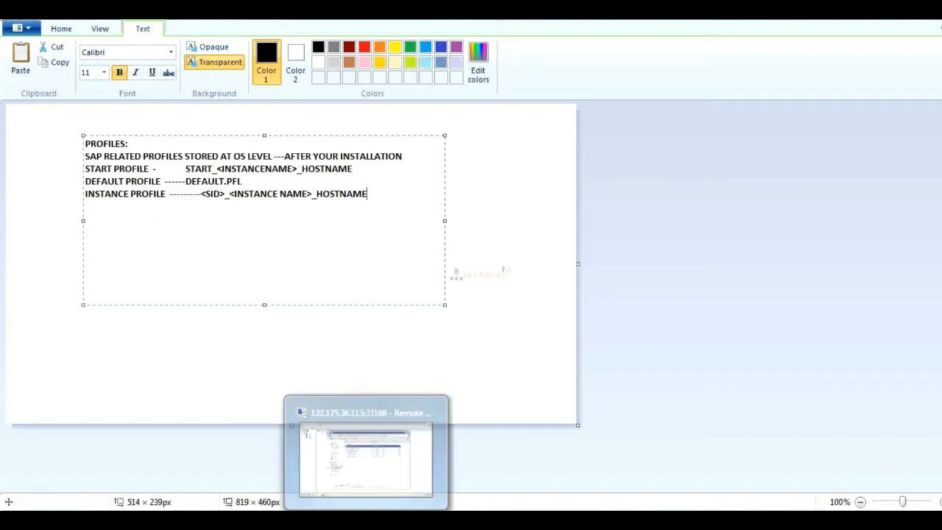
{"action": "left_click", "coordinate": [346, 458]}
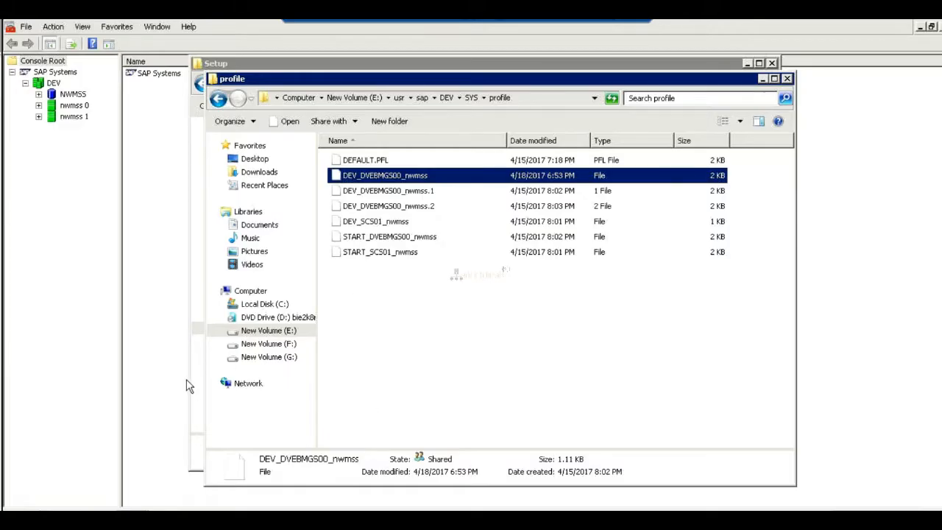
{"action": "left_click", "coordinate": [197, 362]}
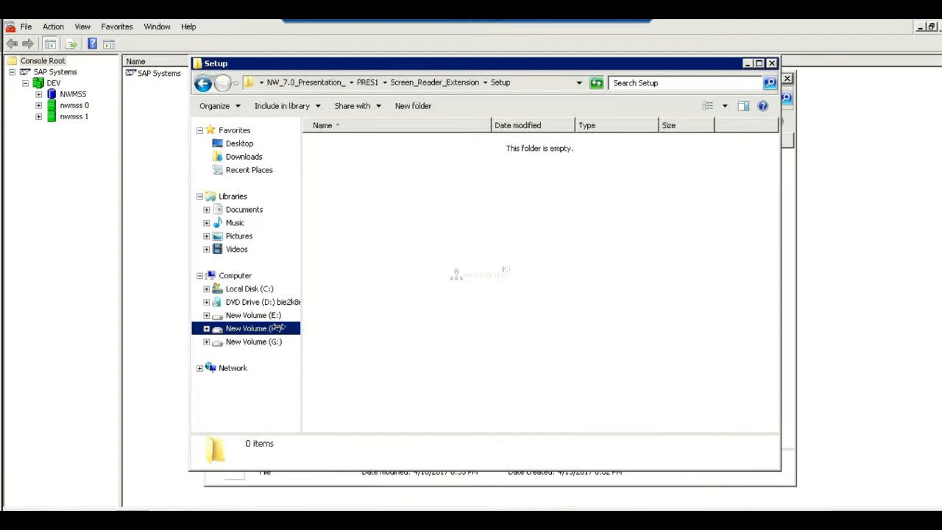
{"action": "left_click", "coordinate": [274, 330]}
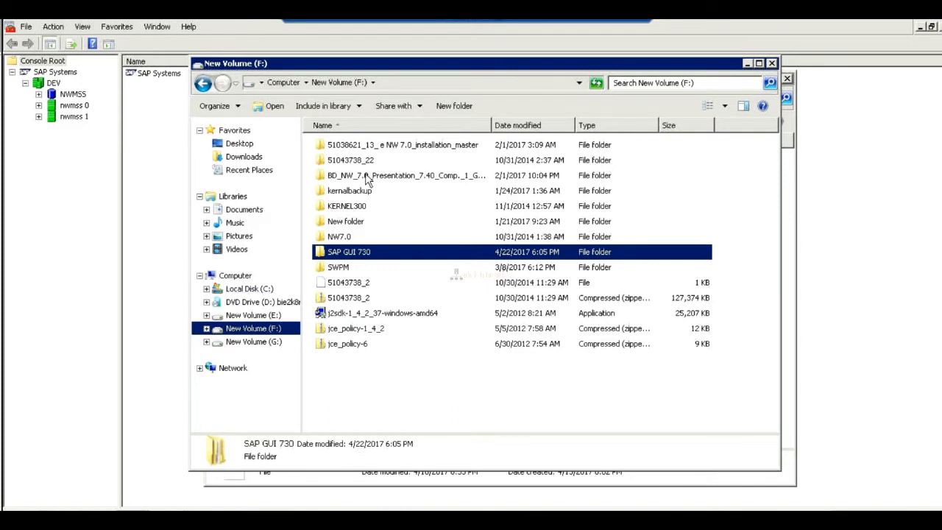
Browse BD_NW_7.0_Presentation_7.40_Comp._1_GUI 740 through PRES1, GUI and WINDOWS to WIN32, and select the SapGuiSetup application.
{"action": "double_click", "coordinate": [368, 177]}
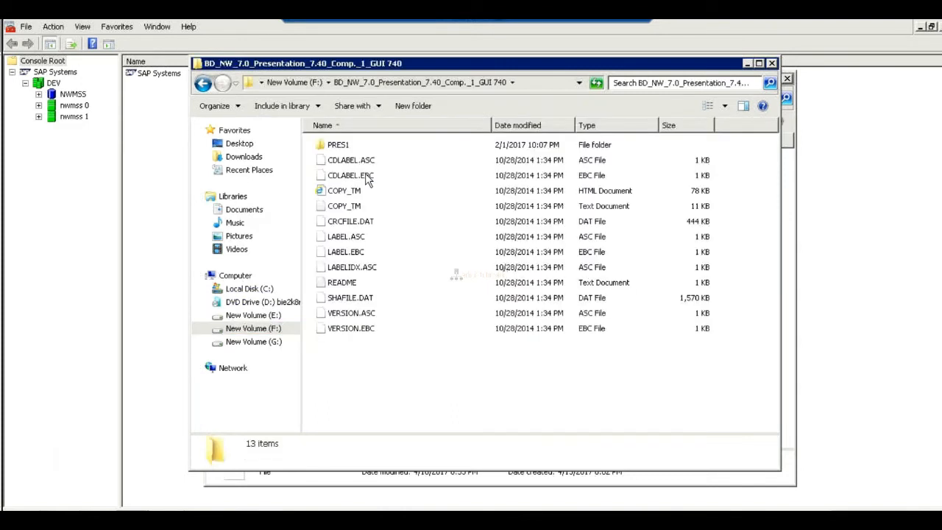
{"action": "left_click", "coordinate": [336, 147]}
{"action": "double_click", "coordinate": [335, 145]}
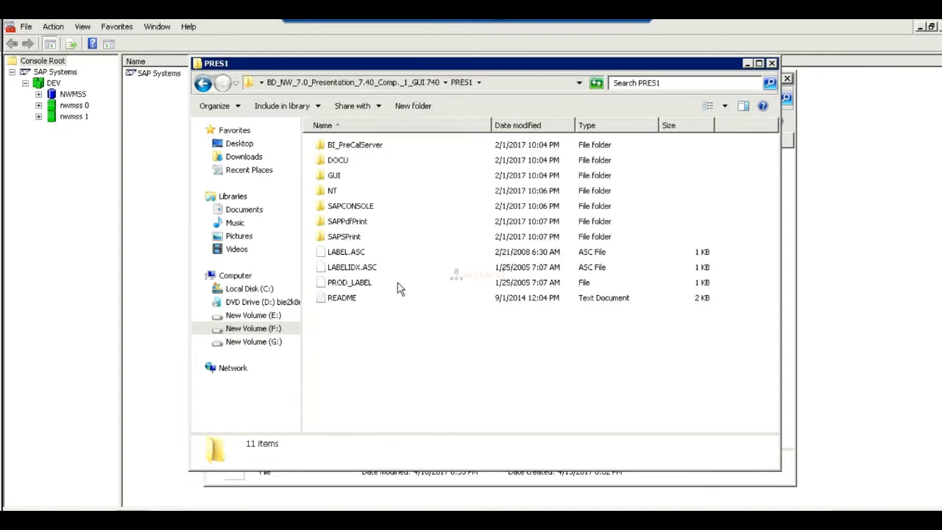
{"action": "double_click", "coordinate": [327, 177]}
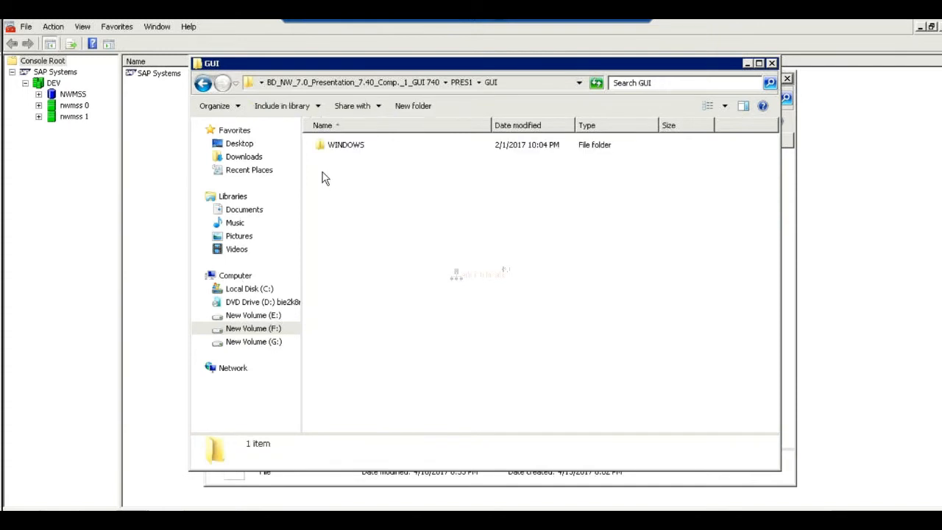
{"action": "double_click", "coordinate": [336, 147]}
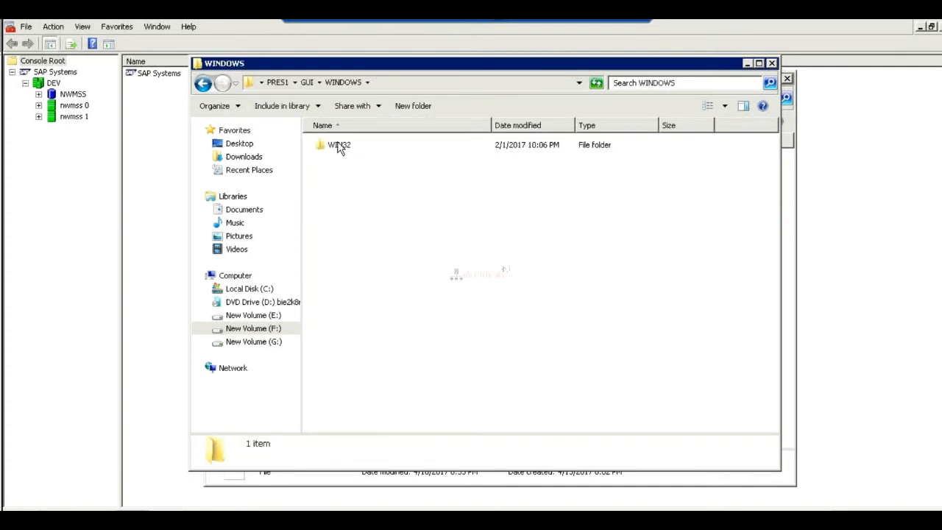
{"action": "left_click", "coordinate": [339, 147]}
{"action": "double_click", "coordinate": [339, 145]}
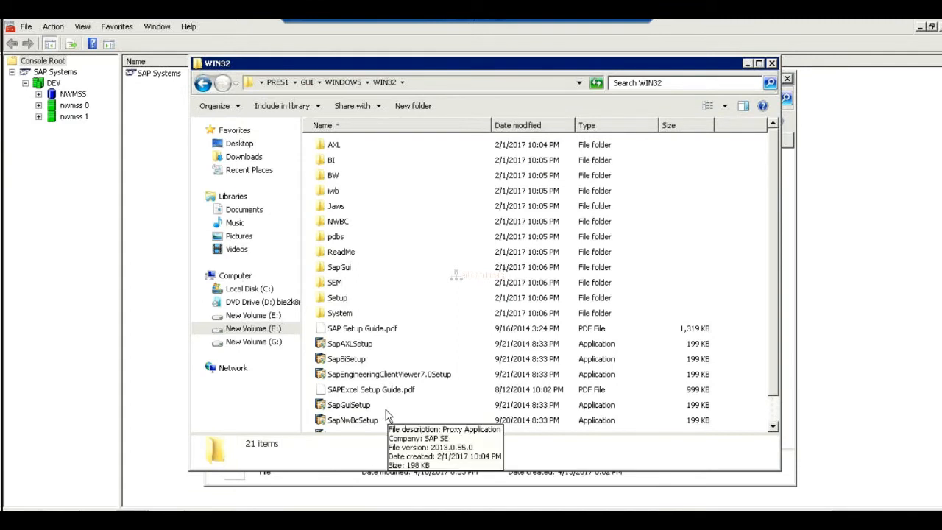
{"action": "left_click", "coordinate": [367, 407]}
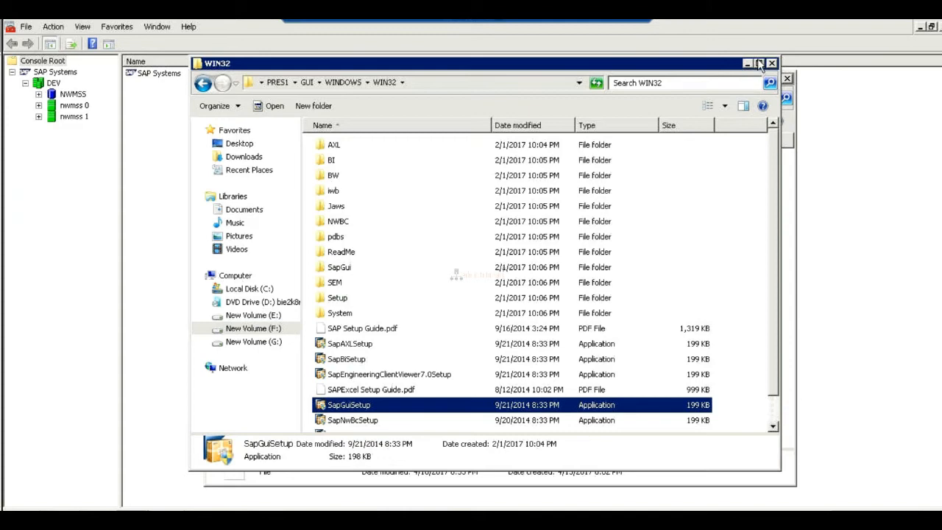
Maximize the Explorer window, return to New Volume (F:), and rearrange its columns as Type, Name, Size and Date modified.
{"action": "left_click", "coordinate": [760, 64]}
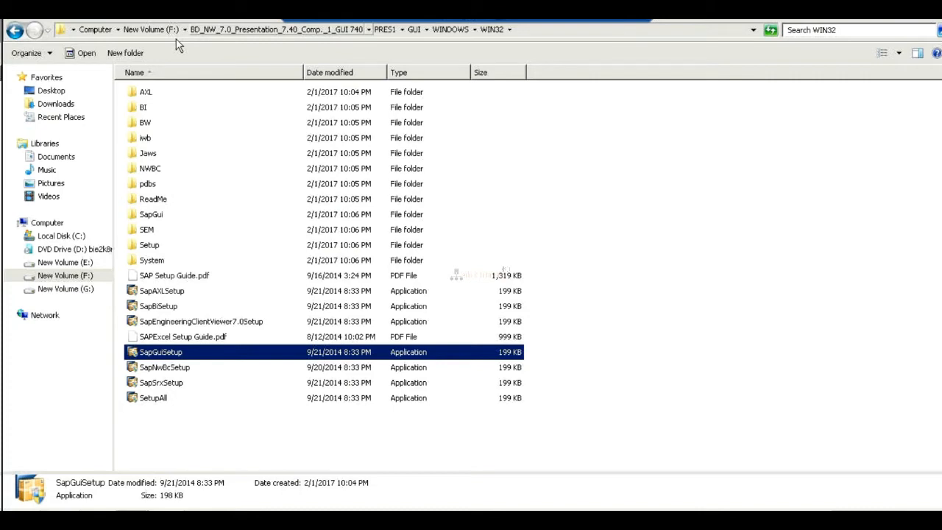
{"action": "left_click", "coordinate": [158, 30]}
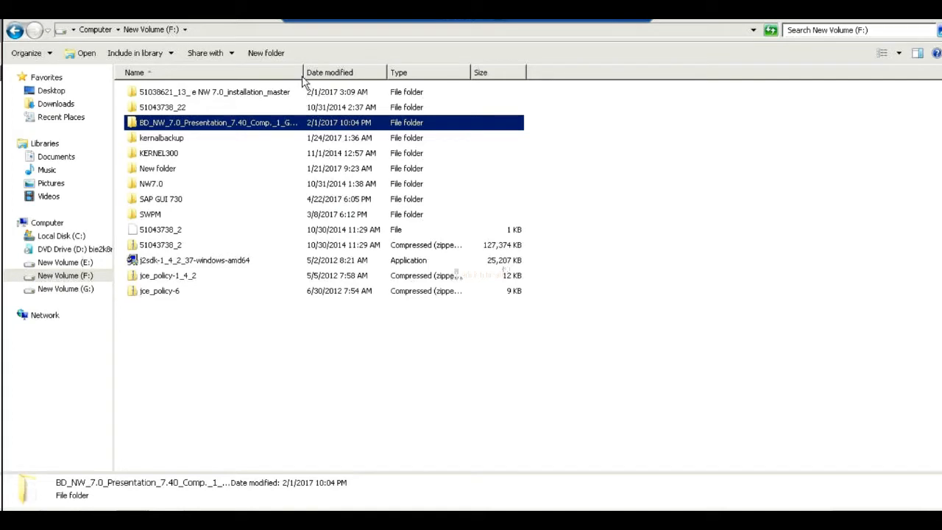
{"action": "left_click_drag", "start_coordinate": [301, 73], "coordinate": [409, 85]}
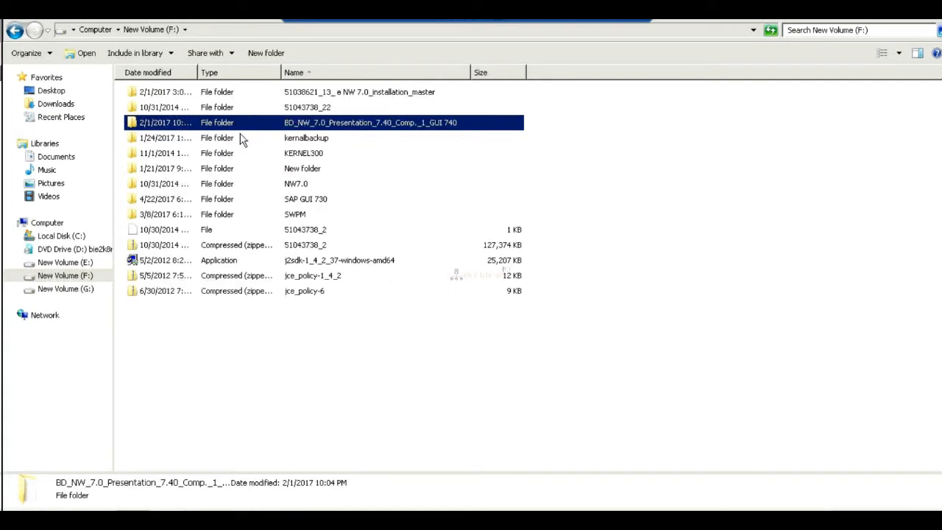
{"action": "left_click_drag", "start_coordinate": [171, 75], "coordinate": [247, 75]}
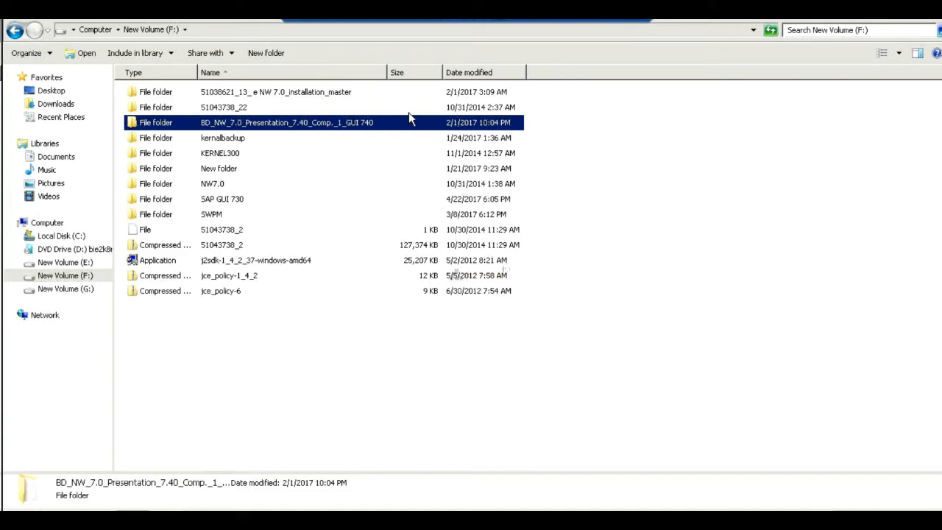
Look through the GUI 740 presentation folder and its PRES1 subfolder, and go back to New Volume (F:).
{"action": "double_click", "coordinate": [291, 125]}
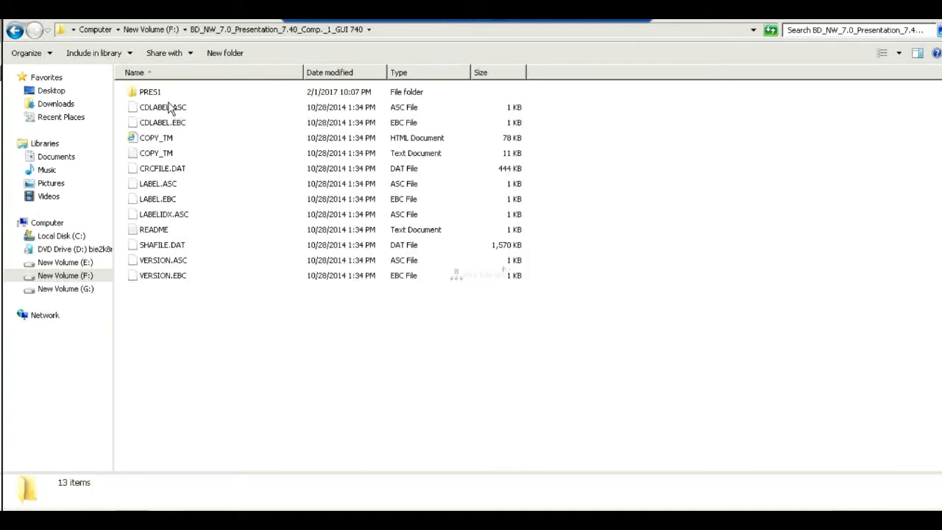
{"action": "double_click", "coordinate": [145, 94]}
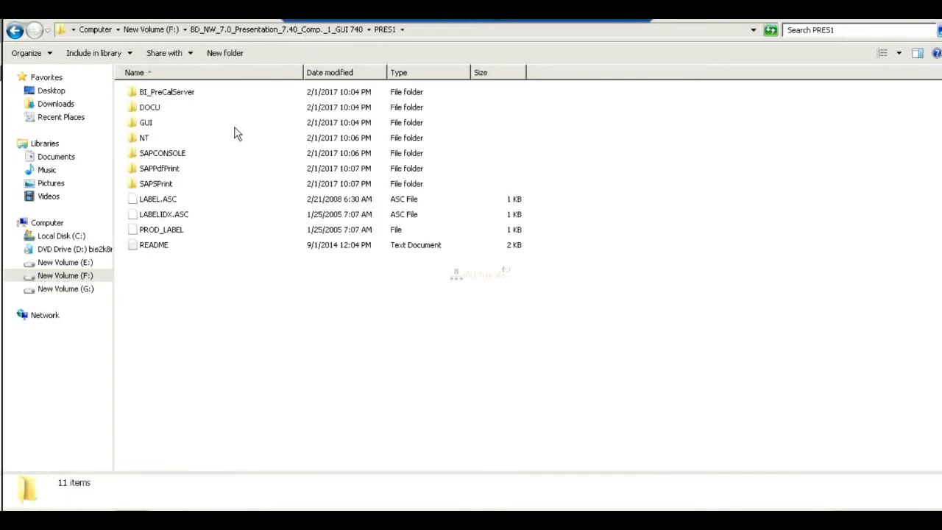
{"action": "left_click", "coordinate": [174, 30]}
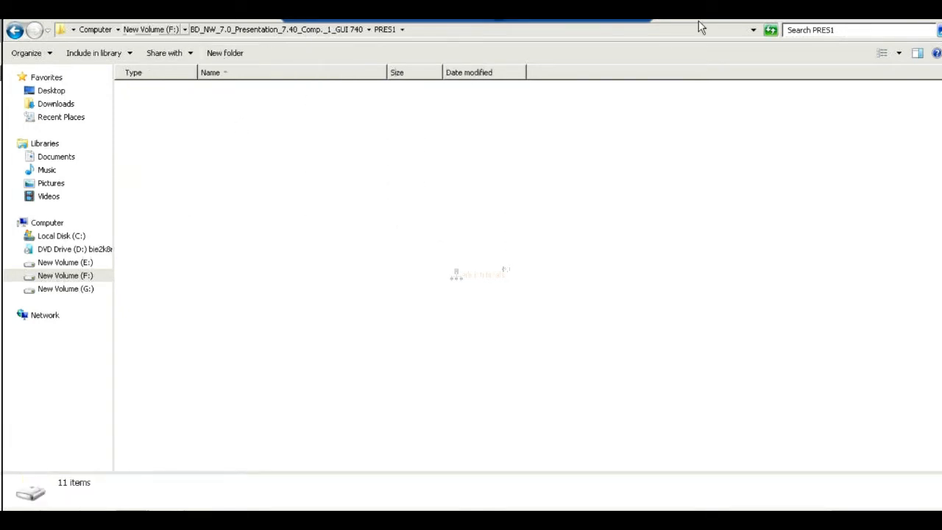
Switch to Paint and add the lines SAPGUI - WIN and SAPGUI - JAVA below the instance profile note.
{"action": "left_click", "coordinate": [608, 18]}
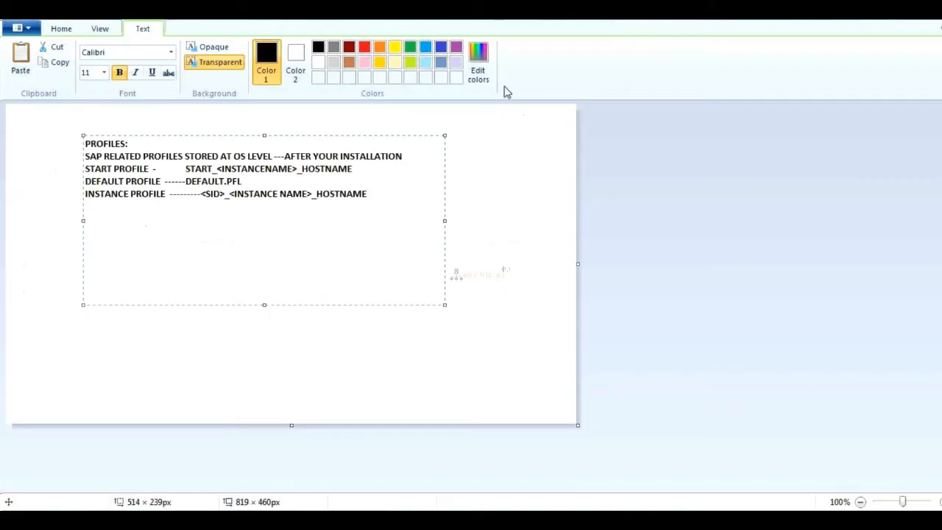
{"action": "type", "text": "SAPGUI - WIN"}
{"action": "key", "text": "Return"}
{"action": "type", "text": "SAPGUI - "}
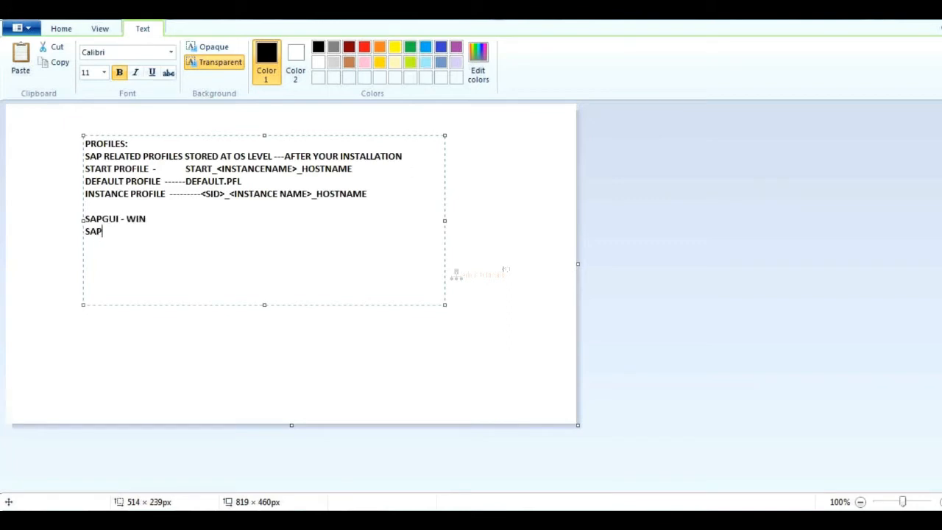
{"action": "type", "text": "JAVA"}
Extend both the SAPGUI - WIN and SAPGUI - JAVA lines with a dashed line ending in SMP.
{"action": "key", "text": "Up"}
{"action": "type", "text": "---------------------------------SMP SAPGUI "}
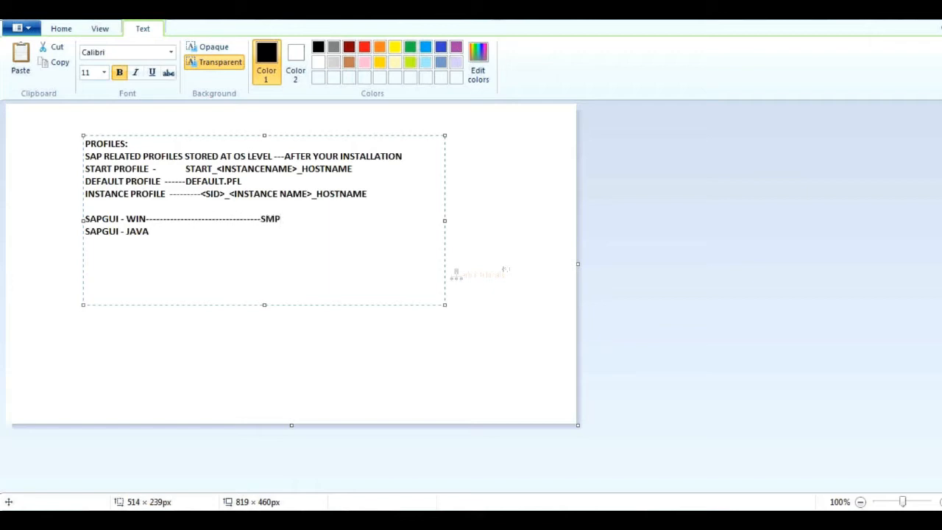
{"action": "type", "text": "- JAVA-------------------------------SMP"}
Insert a blank line after the START PROFILE line and place the cursor on the empty line below INSTANCE PROFILE.
{"action": "left_click", "coordinate": [414, 173]}
{"action": "key", "text": "Return"}
{"action": "key", "text": "Down"}
{"action": "key", "text": "Down"}
{"action": "key", "text": "Down"}
{"action": "key", "text": "Down"}
{"action": "key", "text": "Down"}
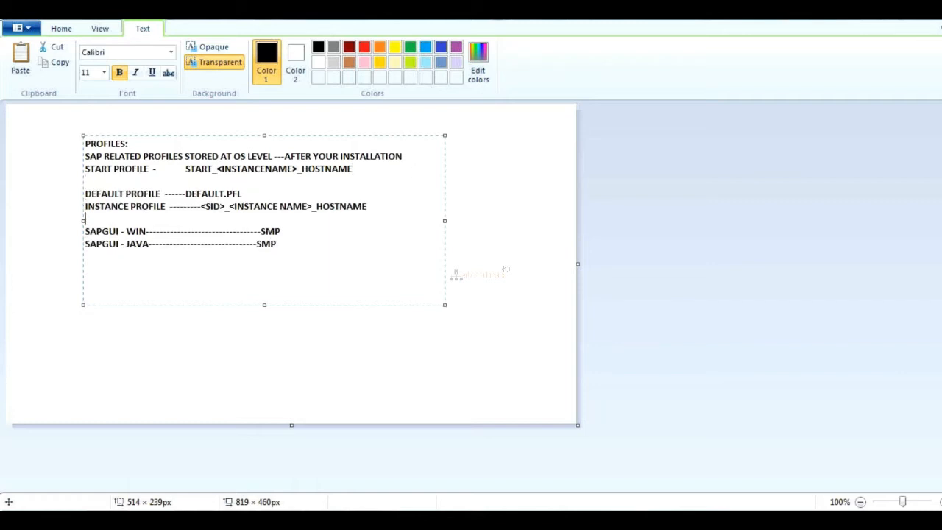
Add the line VERSION WITH PATCH LEVEL below the SAPGUI - JAVA note.
{"action": "type", "text": "VERSION WITH PATC"}
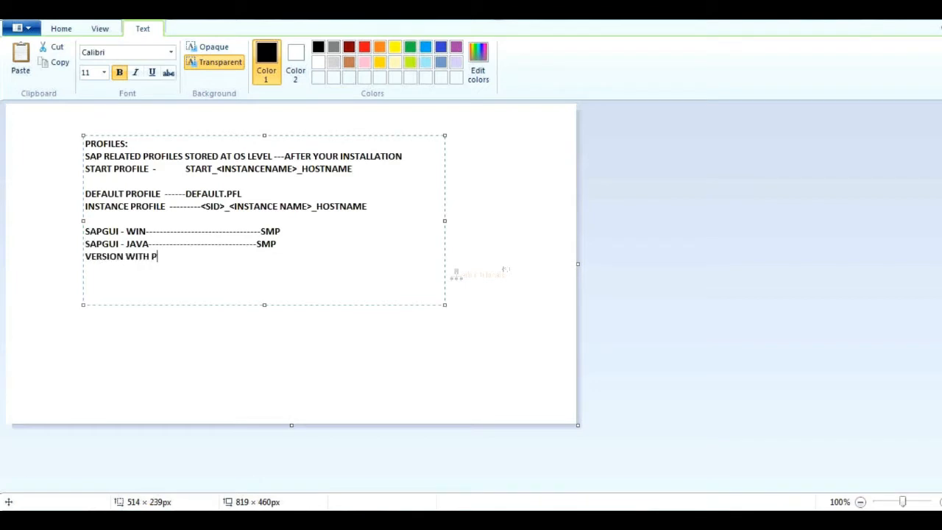
{"action": "type", "text": "EVEL"}
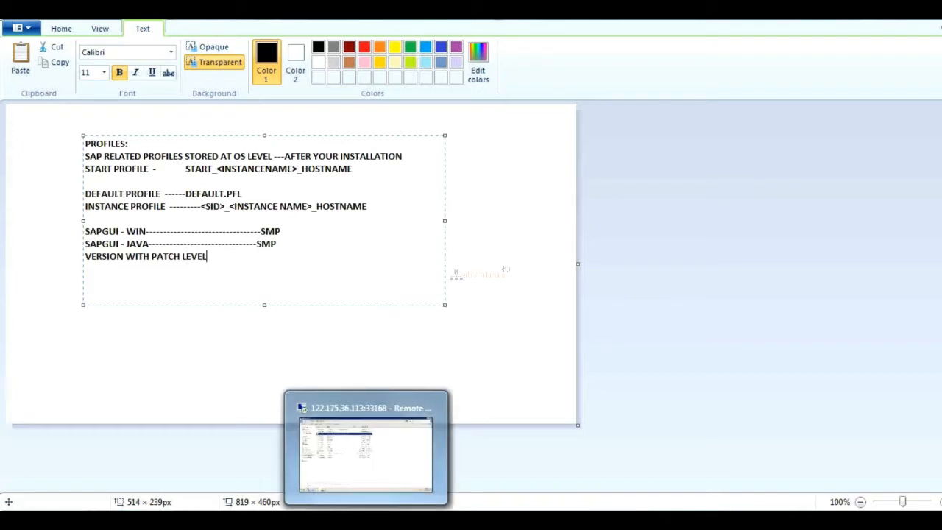
Switch to the remote desktop and open the GUI 740 presentation folder down to PRES1, GUI, WINDOWS, WIN32.
{"action": "left_click", "coordinate": [366, 518]}
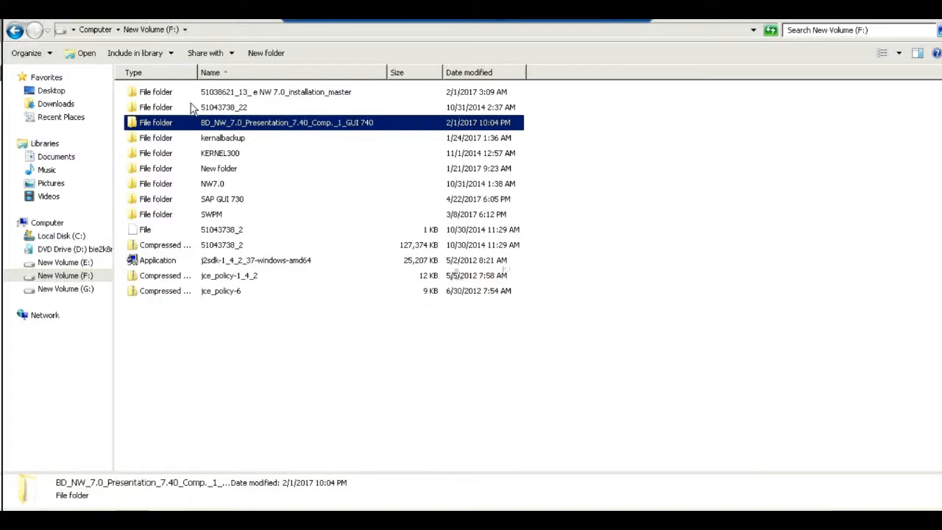
{"action": "double_click", "coordinate": [235, 125]}
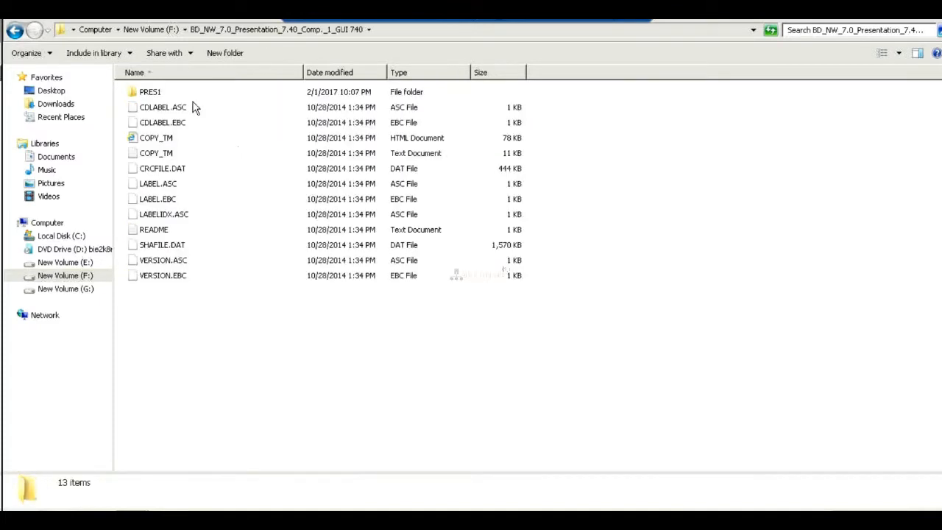
{"action": "left_click", "coordinate": [153, 94]}
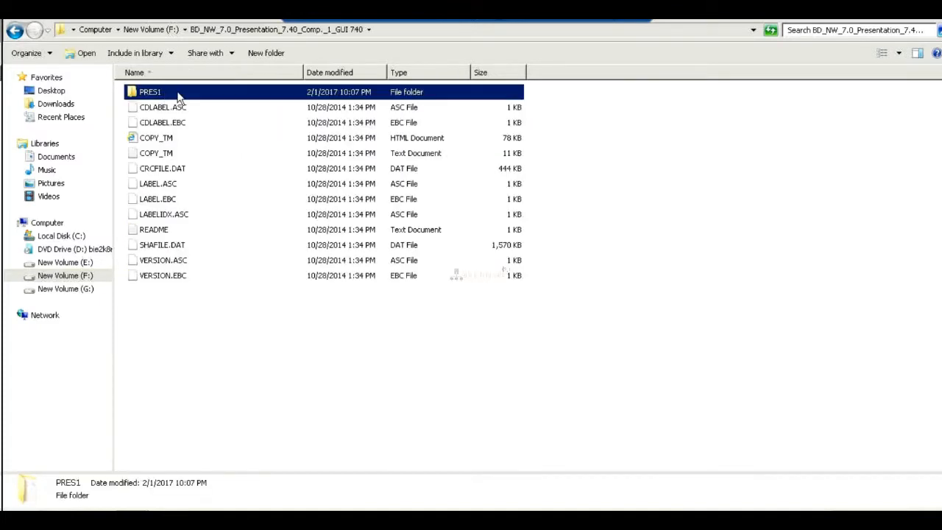
{"action": "double_click", "coordinate": [179, 94]}
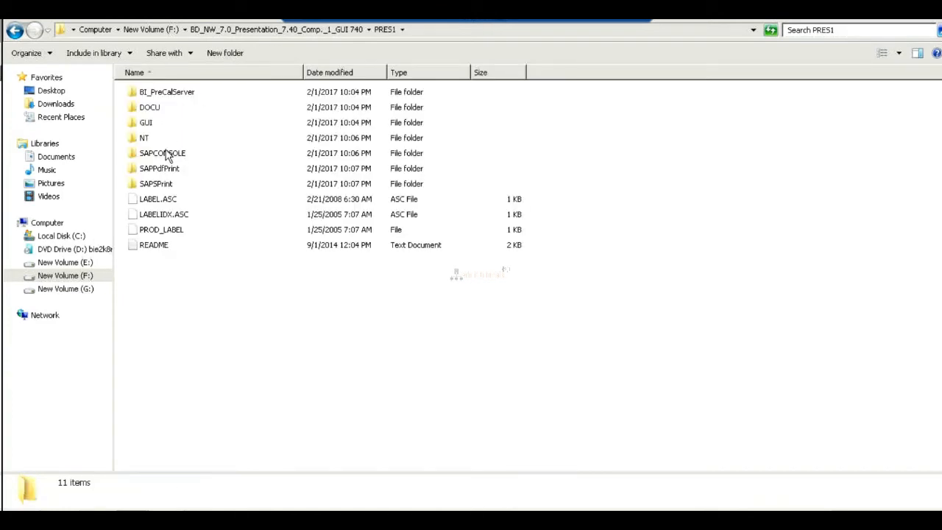
{"action": "left_click", "coordinate": [145, 125]}
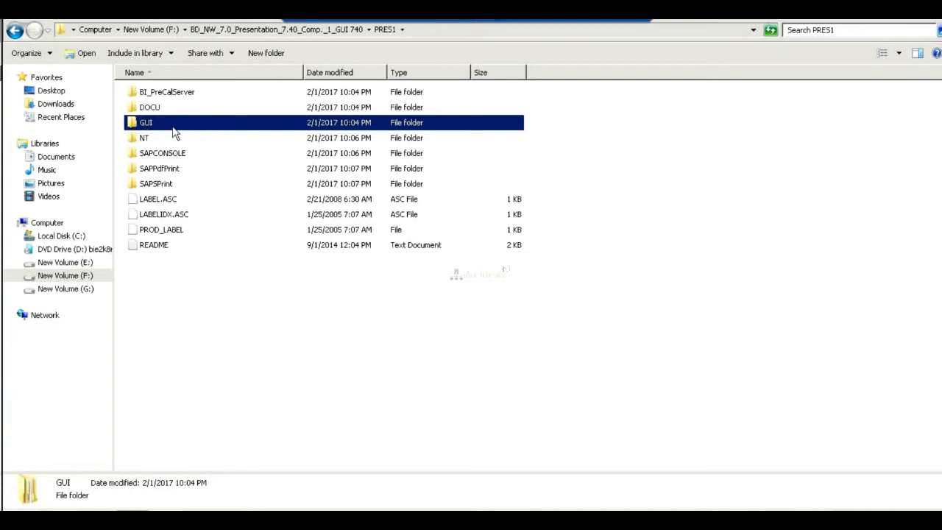
{"action": "double_click", "coordinate": [211, 129]}
{"action": "key", "text": "Down"}
{"action": "key", "text": "Return"}
{"action": "key", "text": "Down"}
{"action": "key", "text": "Return"}
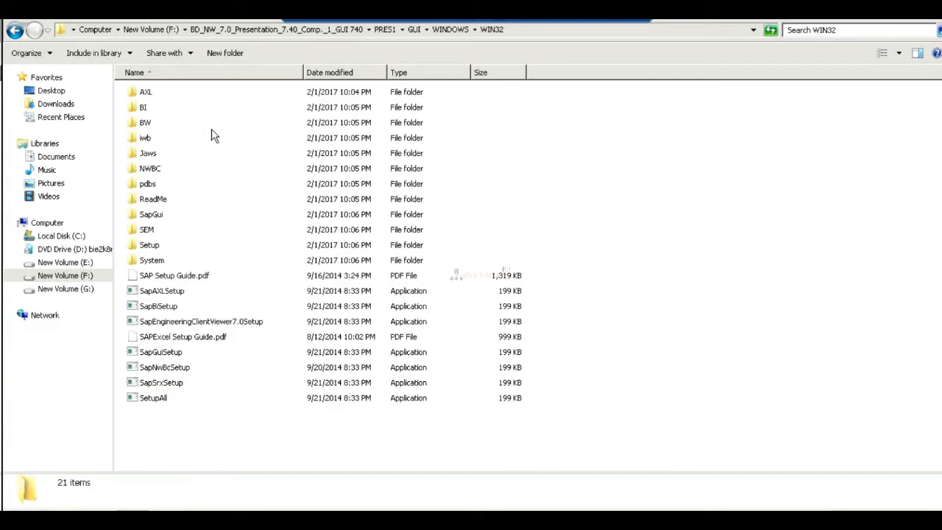
Go through the setup applications in the WIN32 folder and launch SetupAll to open the SAP Front End Installer.
{"action": "key", "text": "Down"}
{"action": "key", "text": "Down"}
{"action": "key", "text": "Down"}
{"action": "key", "text": "Down"}
{"action": "key", "text": "Down"}
{"action": "key", "text": "Down"}
{"action": "key", "text": "Down"}
{"action": "key", "text": "Down"}
{"action": "key", "text": "Down"}
{"action": "key", "text": "Down"}
{"action": "key", "text": "Down"}
{"action": "key", "text": "Down"}
{"action": "key", "text": "Down"}
{"action": "key", "text": "Down"}
{"action": "key", "text": "Down"}
{"action": "key", "text": "Down"}
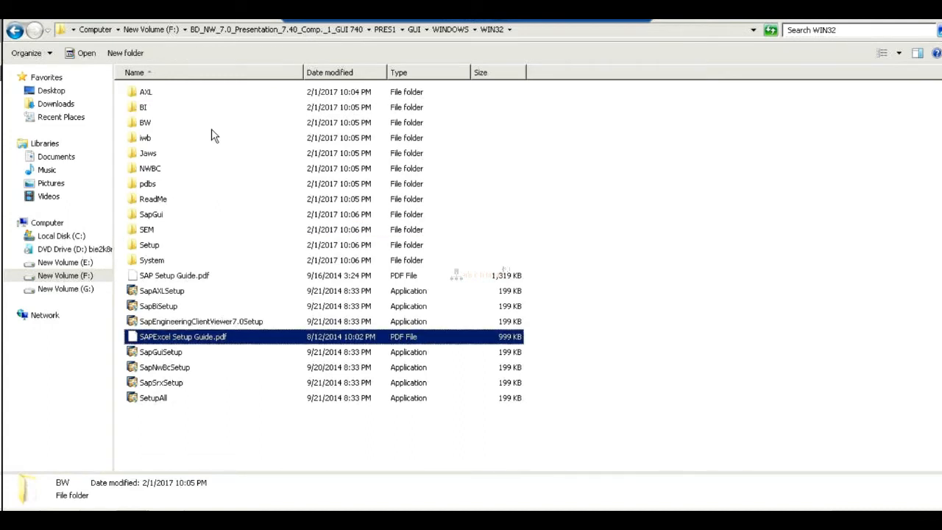
{"action": "key", "text": "Down"}
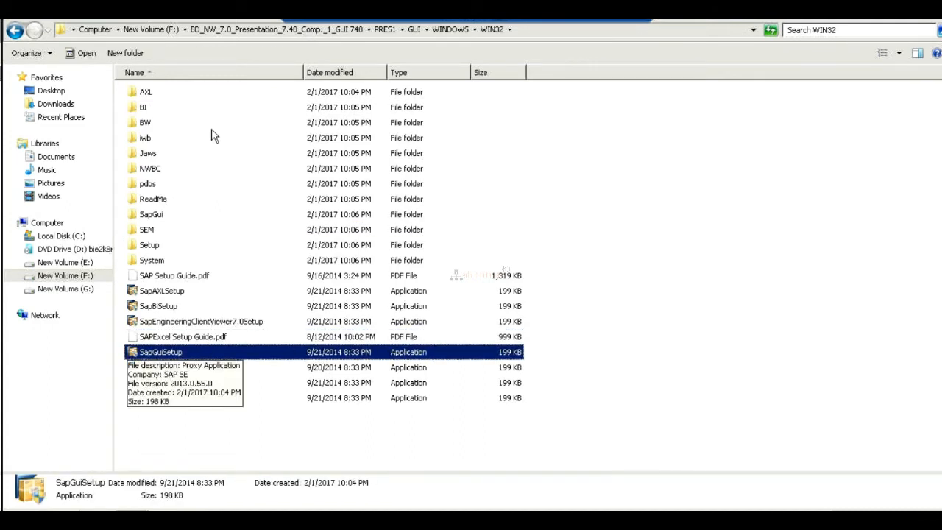
{"action": "key", "text": "Down"}
{"action": "key", "text": "Down"}
{"action": "key", "text": "Down"}
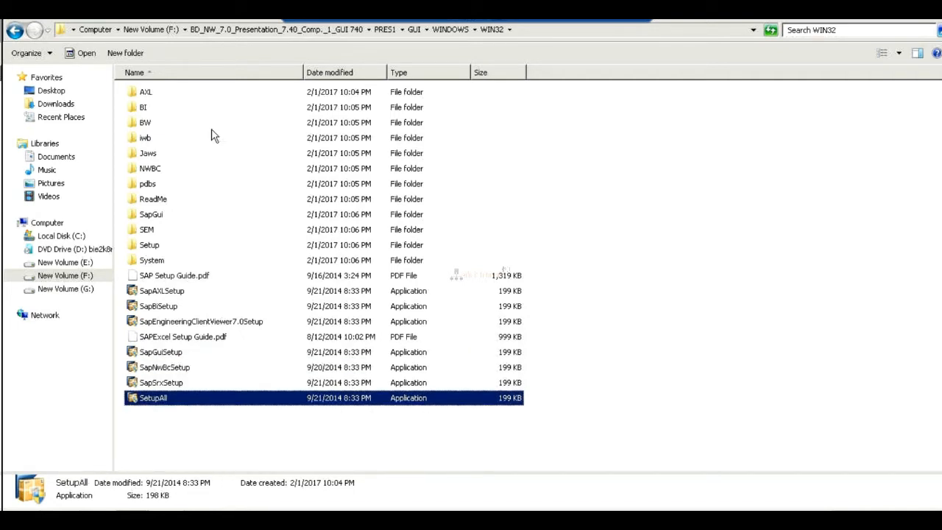
{"action": "key", "text": "Return"}
{"action": "left_click", "coordinate": [530, 294]}
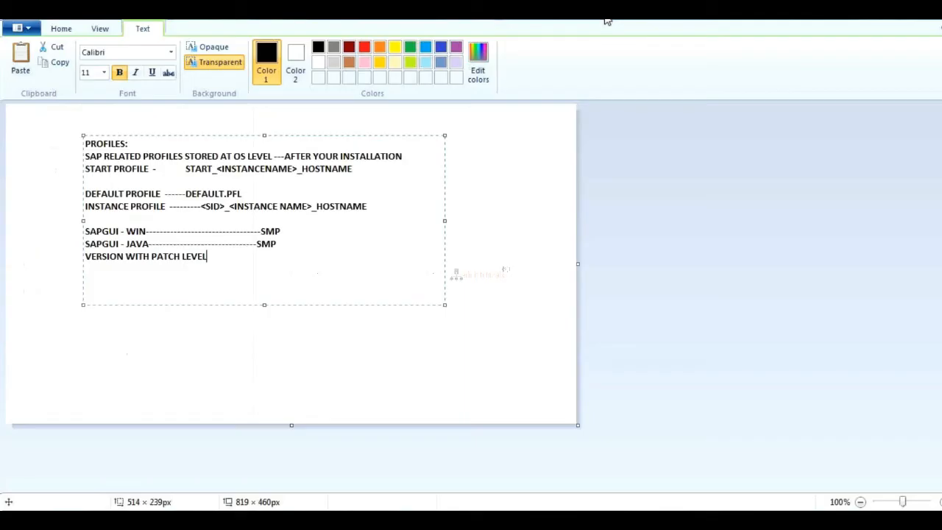
Switch to Paint and add the line WIN OS ----SAP MMC--------START / STOP SAP below the patch level note.
{"action": "key", "text": "Return"}
{"action": "type", "text": "WIN OS ----SAP MMC"}
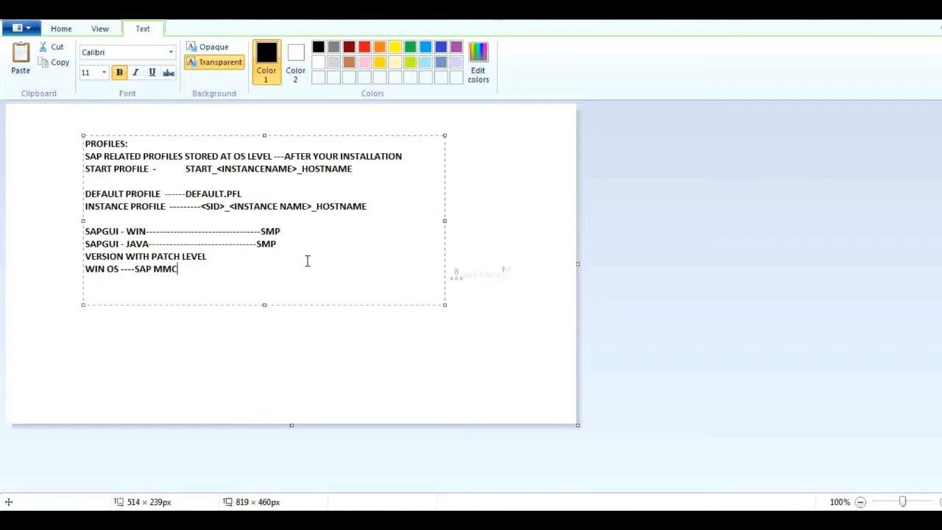
{"action": "type", "text": "--------START / STOP SAP"}
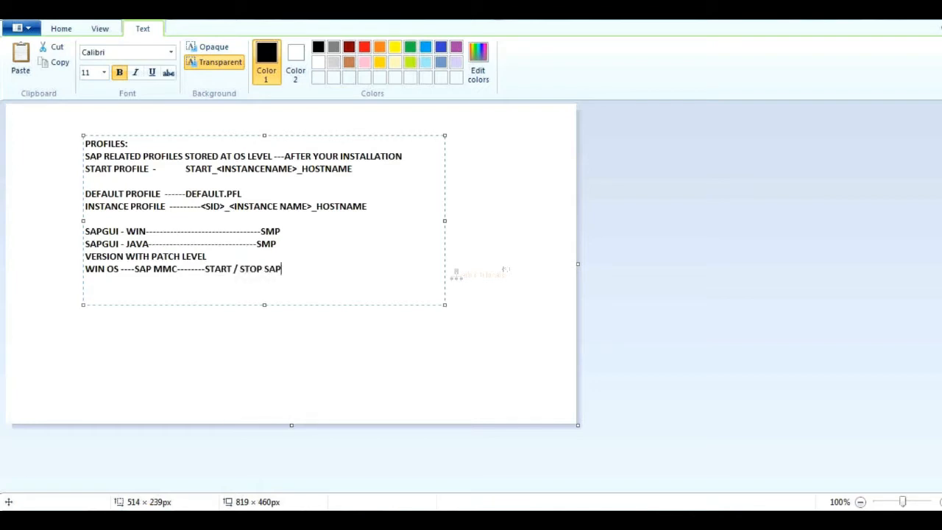
Add the line LINUX ------SAP MMC-----COMMANDS below the WIN OS line.
{"action": "key", "text": "Return"}
{"action": "type", "text": "LINUX ------SAP MMC"}
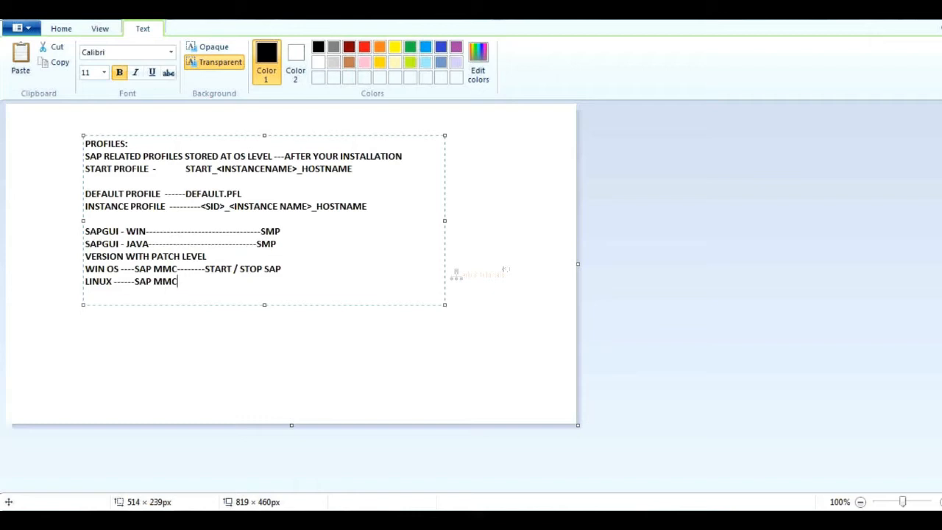
{"action": "type", "text": "-----COMMANDS"}
Leave a blank line below the LINUX note and add the commands stopsap and startsap on separate lines.
{"action": "key", "text": "Return"}
{"action": "key", "text": "Return"}
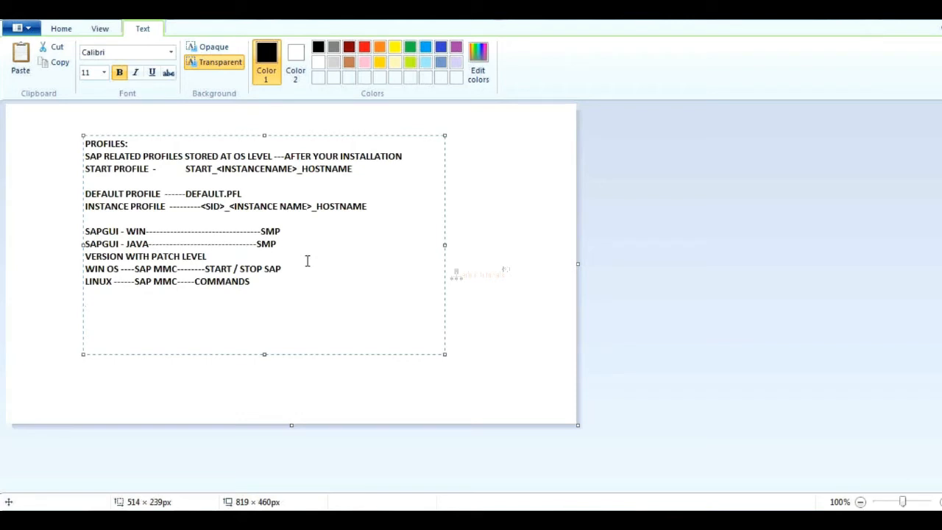
{"action": "type", "text": "stopsap"}
{"action": "key", "text": "Return"}
{"action": "type", "text": "startsap"}
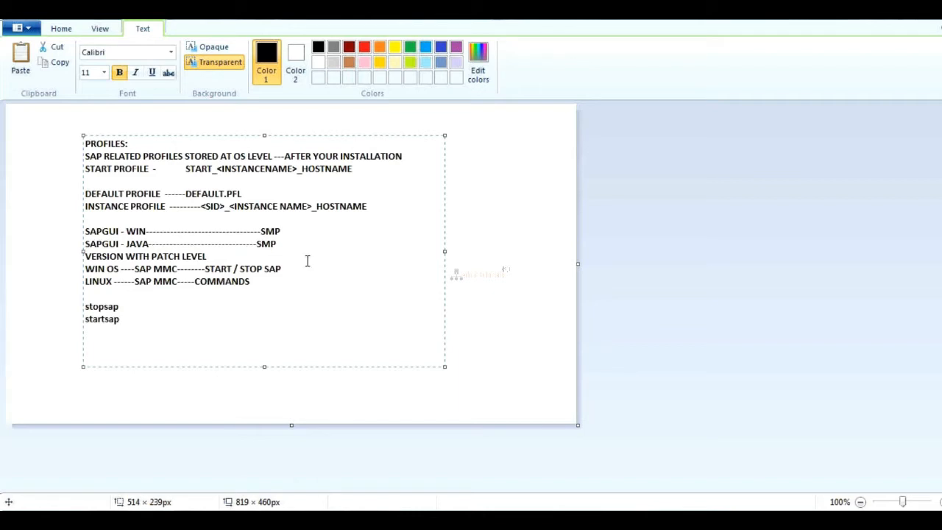
Extend both the stopsap and startsap lines with a dashed line.
{"action": "key", "text": "Up"}
{"action": "type", "text": "----------------db,"}
{"action": "key", "text": "BackSpace"}
{"action": "key", "text": "BackSpace"}
{"action": "key", "text": "BackSpace"}
{"action": "key", "text": "BackSpace"}
{"action": "type", "text": "-------------"}
View the GoToMeeting session's attendee list, and switch to the TADM10_1 PDF in Acrobat Reader.
{"action": "mouse_move", "coordinate": [194, 519]}
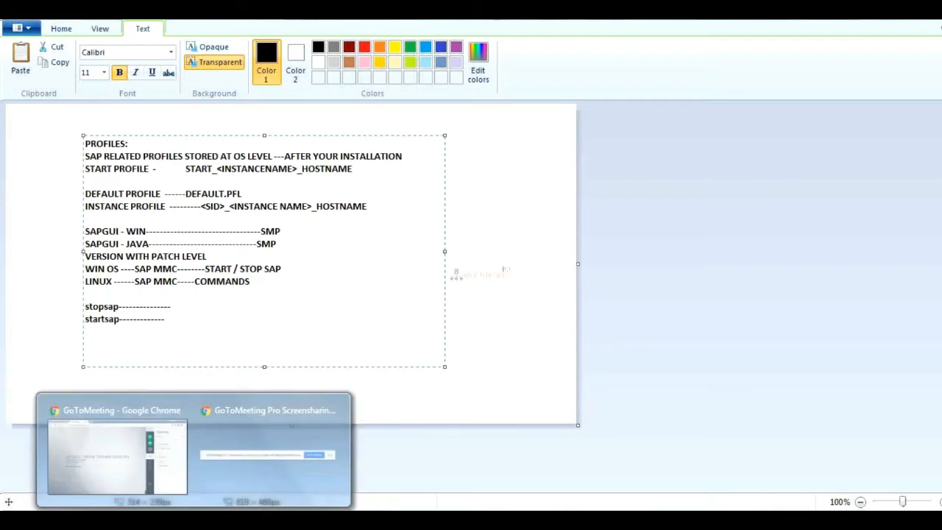
{"action": "left_click", "coordinate": [120, 461]}
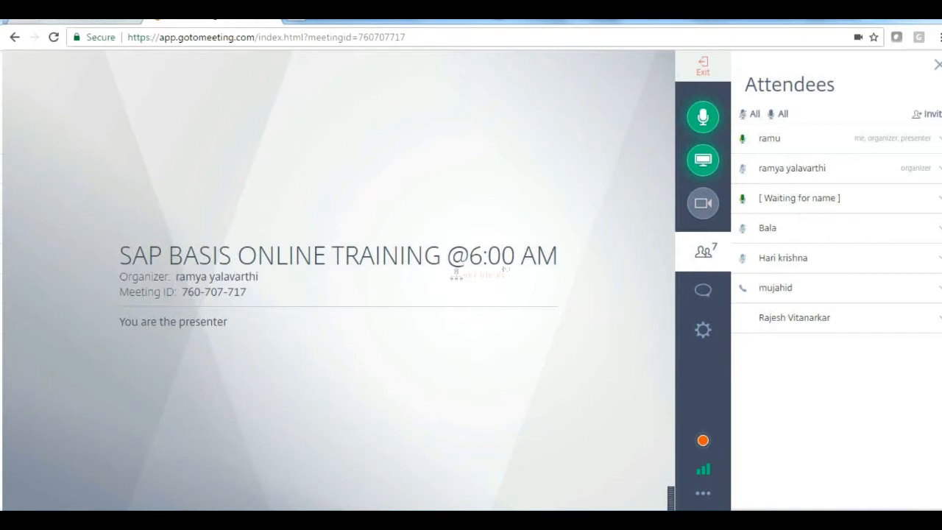
{"action": "key", "text": "alt+Tab"}
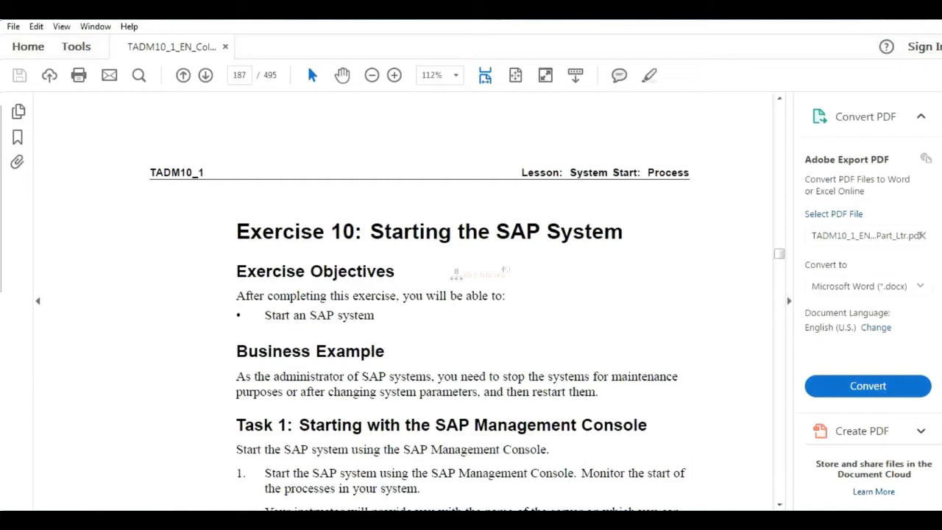
Open Architecture.pptx from the C:\water folder and look through the AS ABAP Architecture slides 10 to 12.
{"action": "mouse_move", "coordinate": [107, 519]}
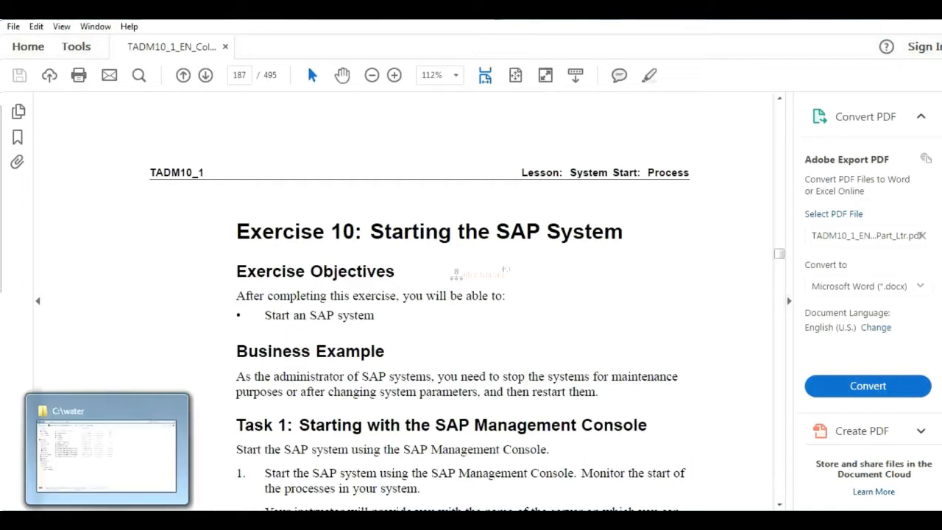
{"action": "left_click", "coordinate": [105, 417]}
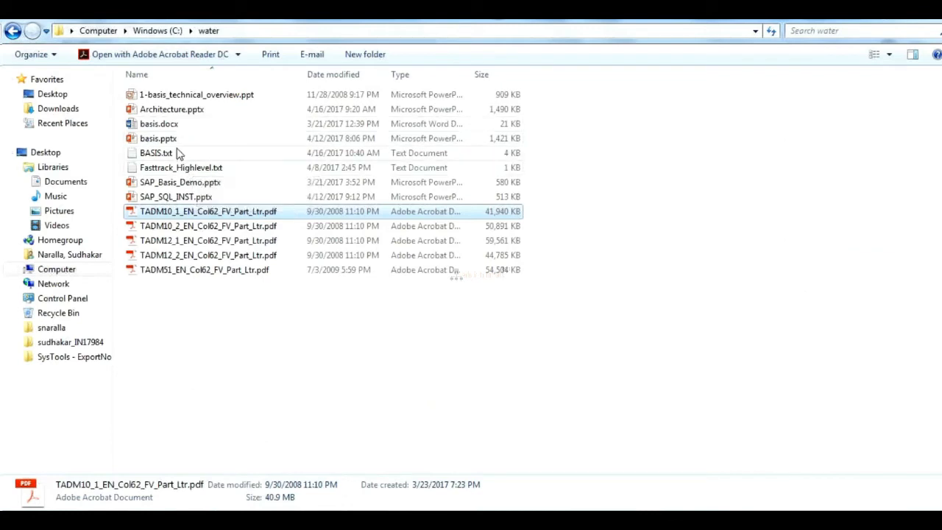
{"action": "double_click", "coordinate": [168, 111]}
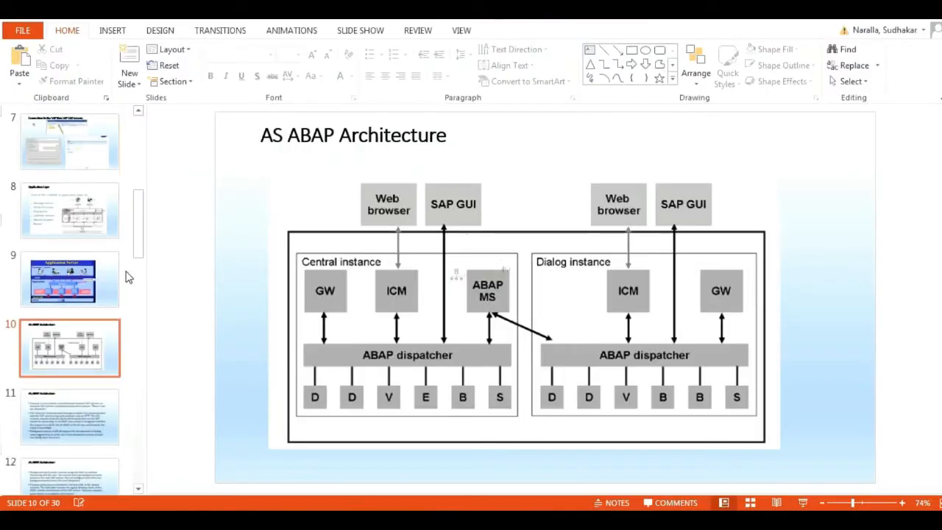
{"action": "key", "text": "Down"}
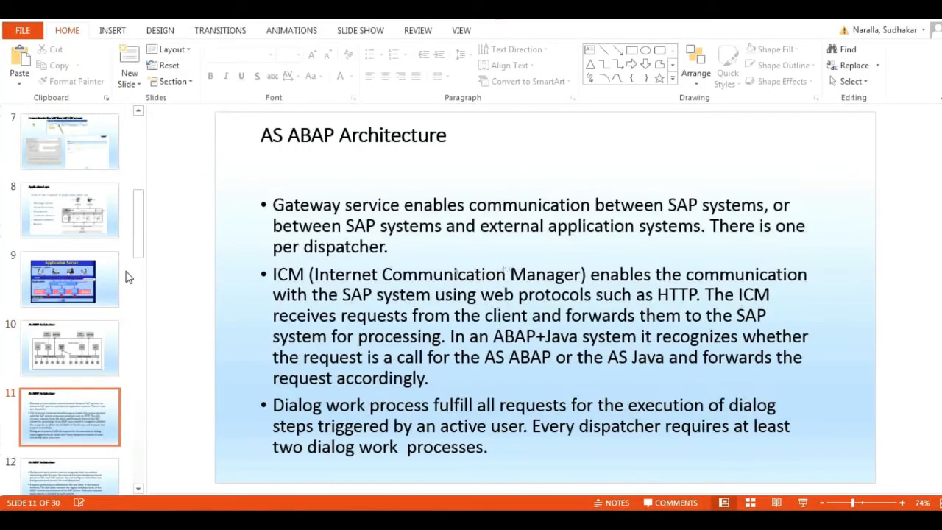
{"action": "key", "text": "Down"}
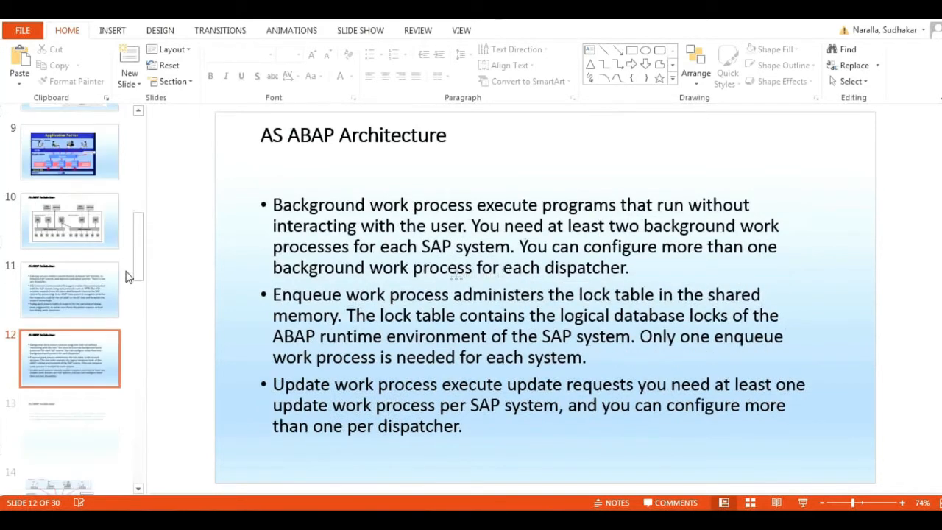